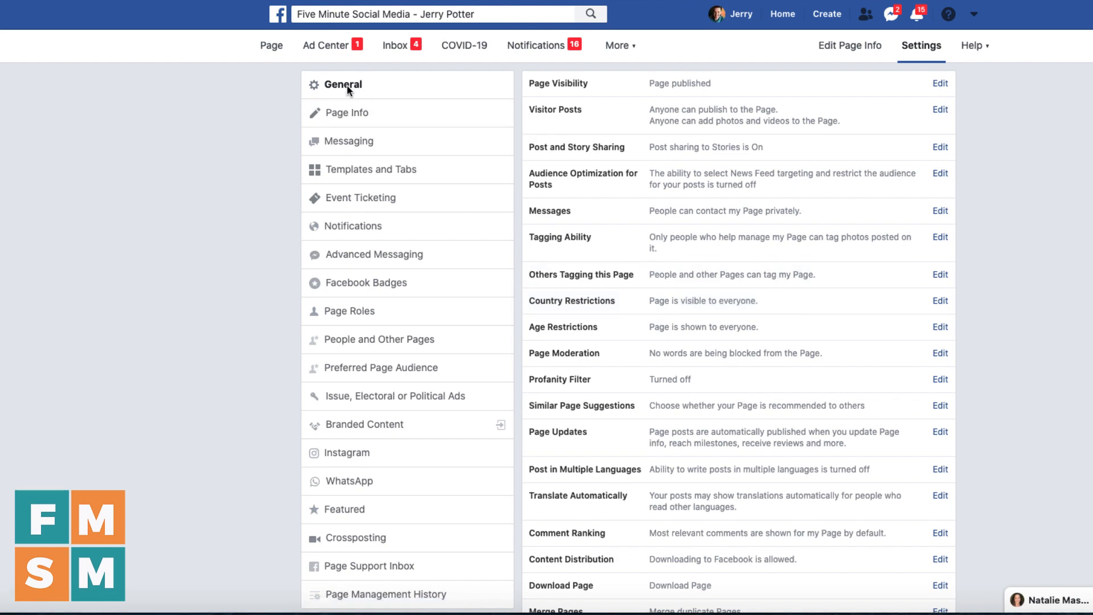
Review the General Page settings list and examine the Page Visibility options, leaving them unchanged
scroll(765, 505, "down", 2)
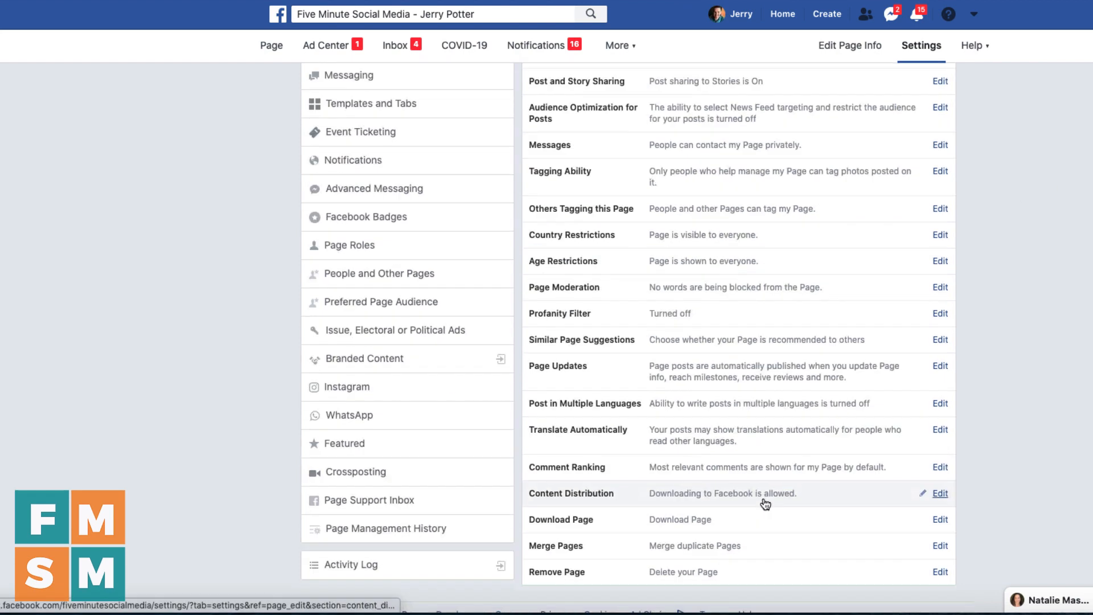
scroll(762, 506, "down", 2)
scroll(756, 399, "up", 4)
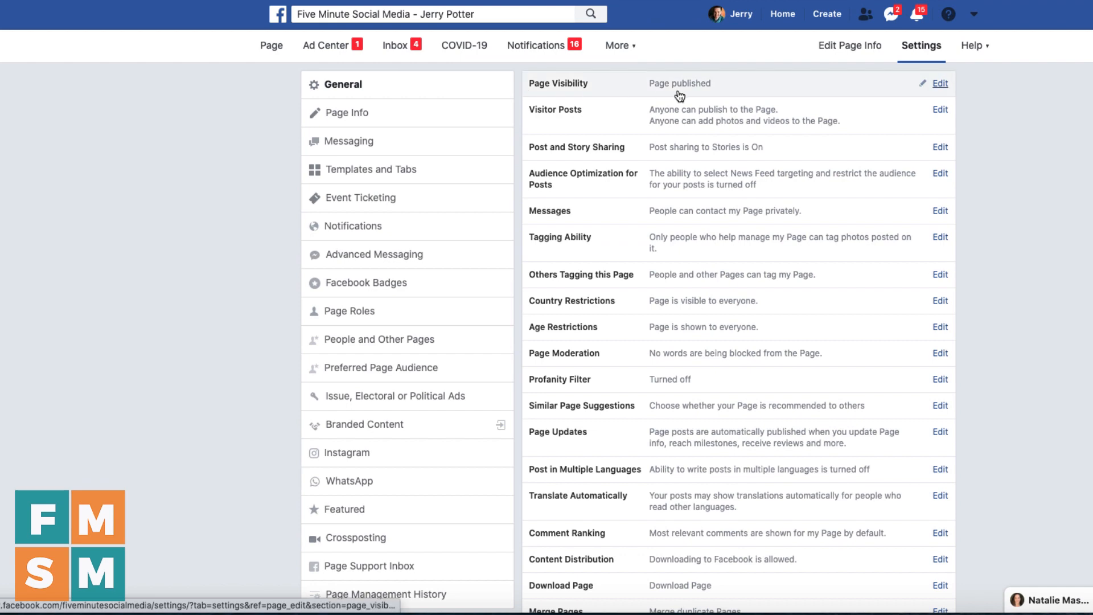
left_click(939, 85)
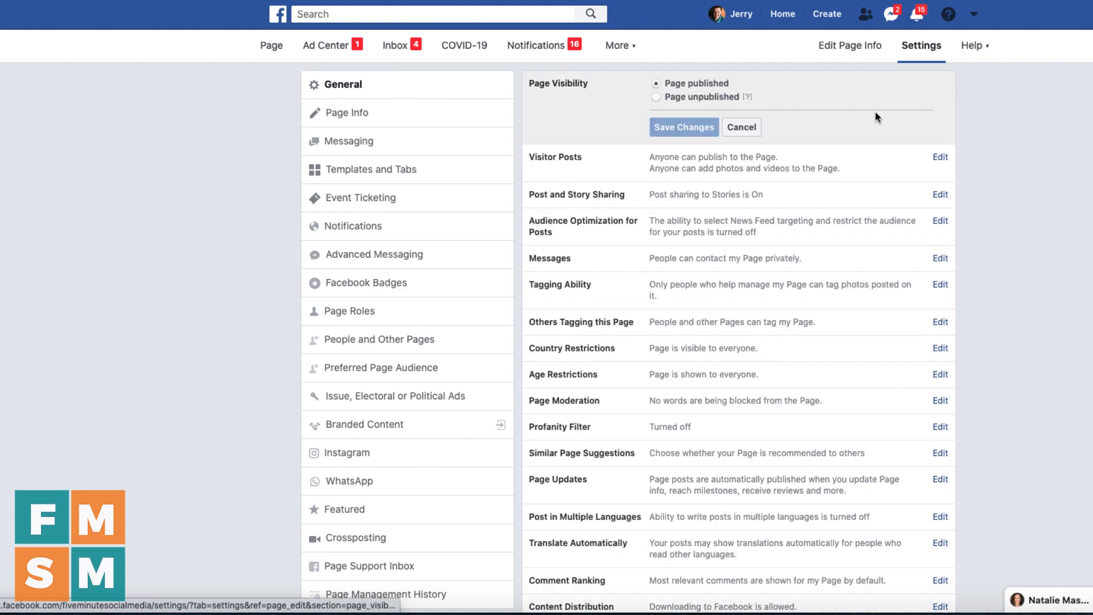
left_click(733, 124)
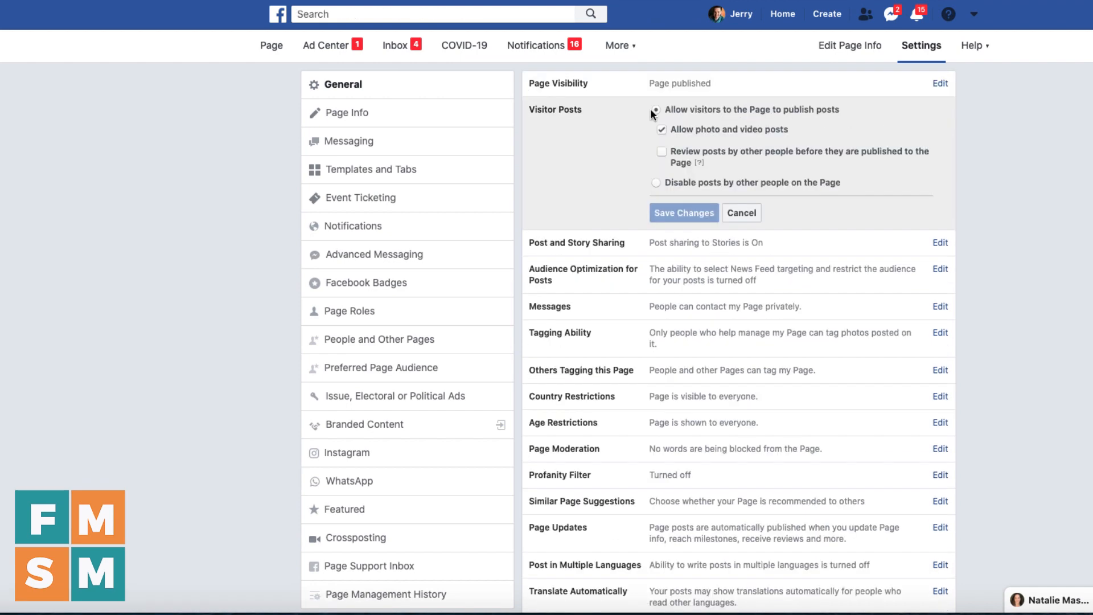
Try the Visitor Posts options for reviewing posts before publishing and for disabling posts by other people, discarding the changes
left_click(663, 152)
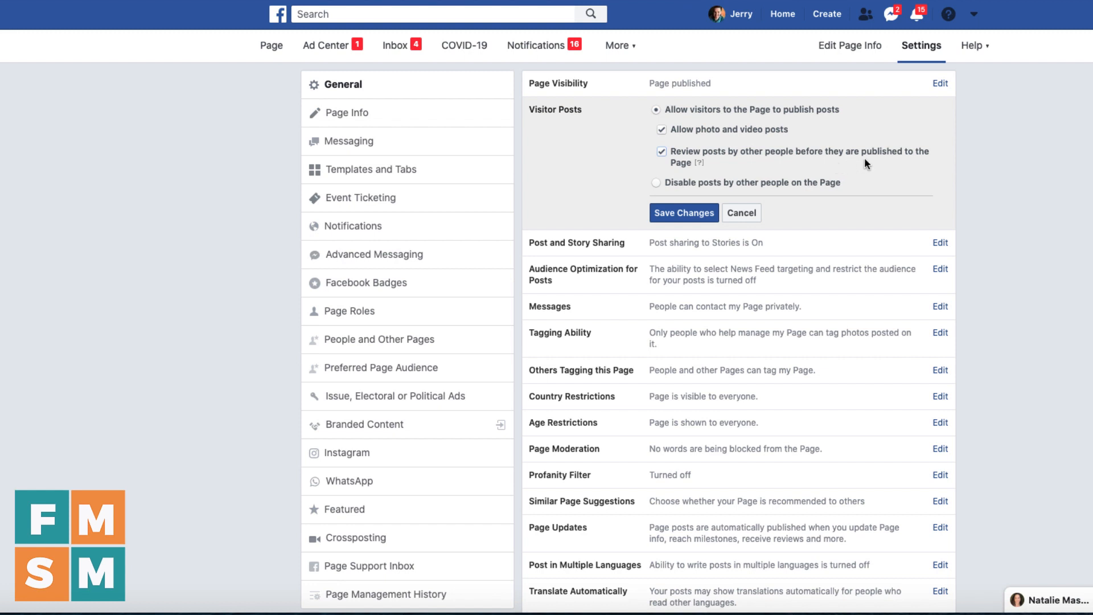
left_click(657, 183)
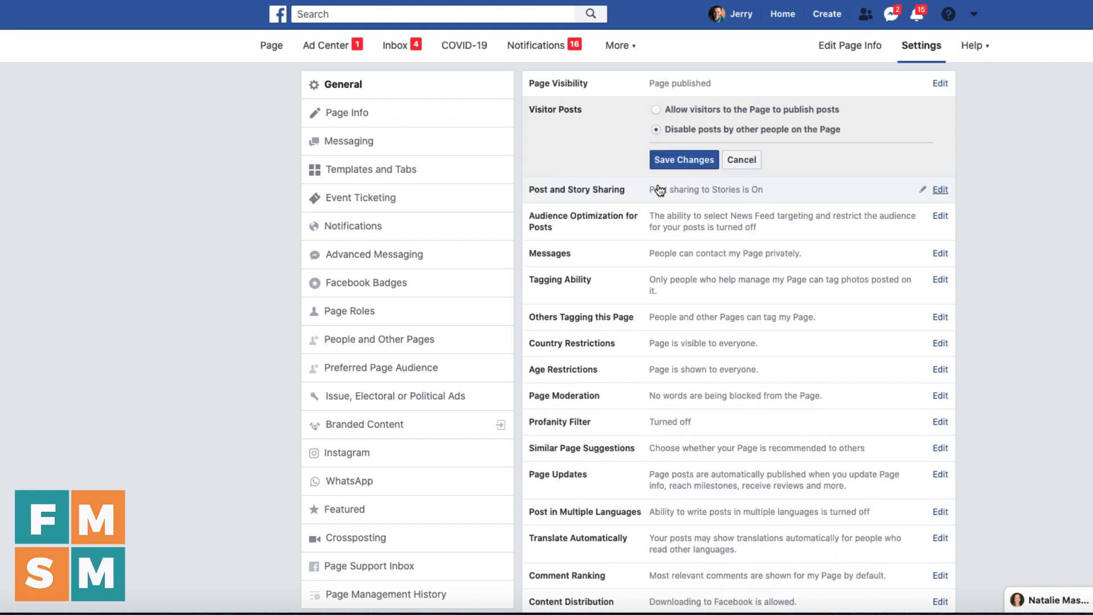
left_click(739, 163)
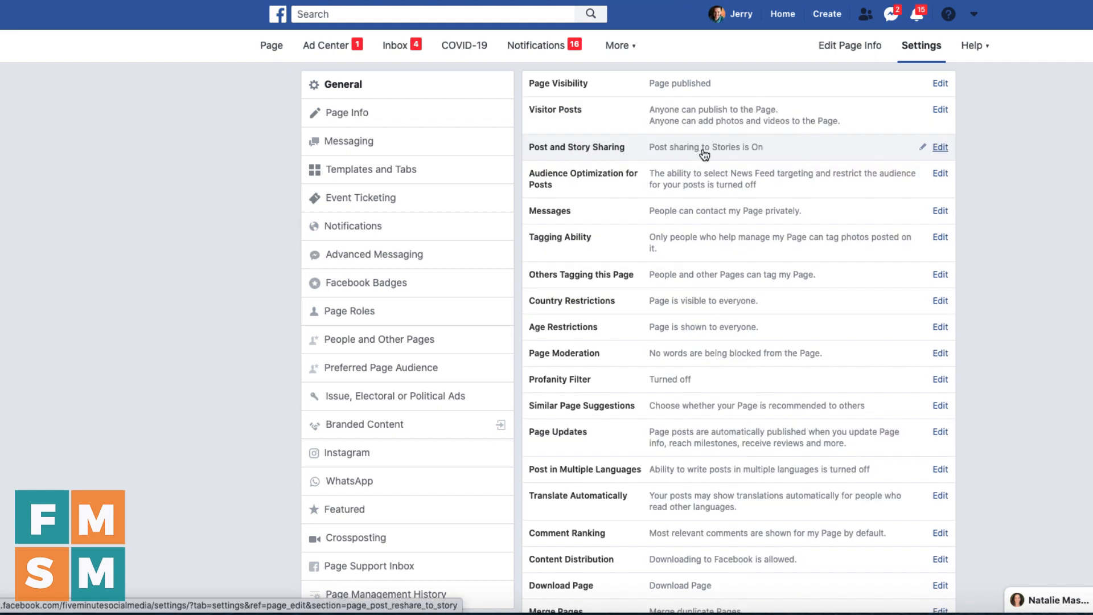
Examine the Post and Story Sharing, Audience Optimization for Posts and Messages options, leaving them unchanged
left_click(940, 148)
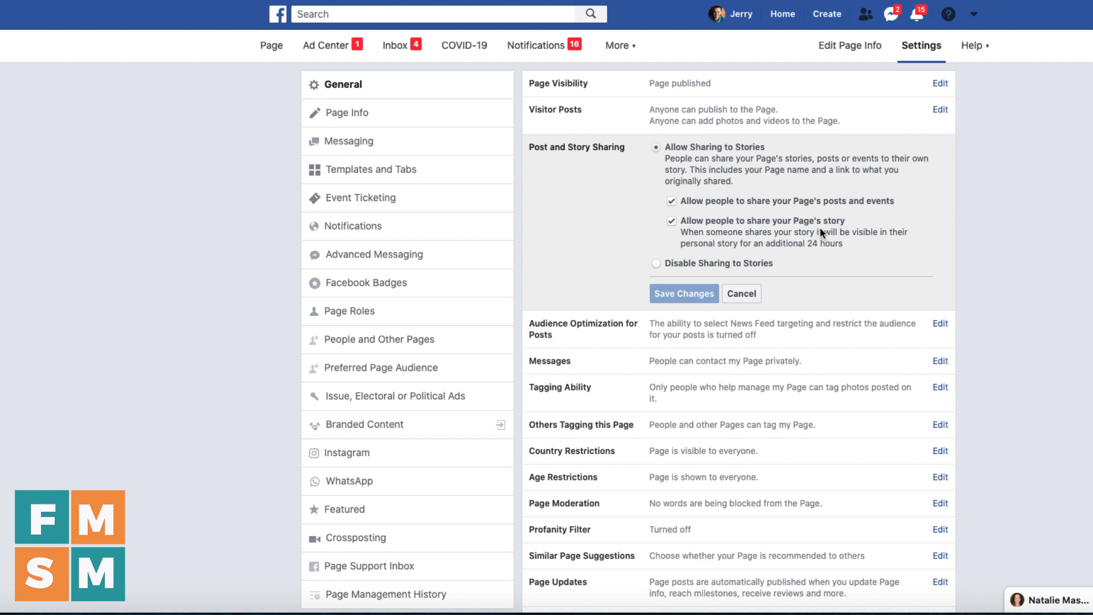
left_click(741, 293)
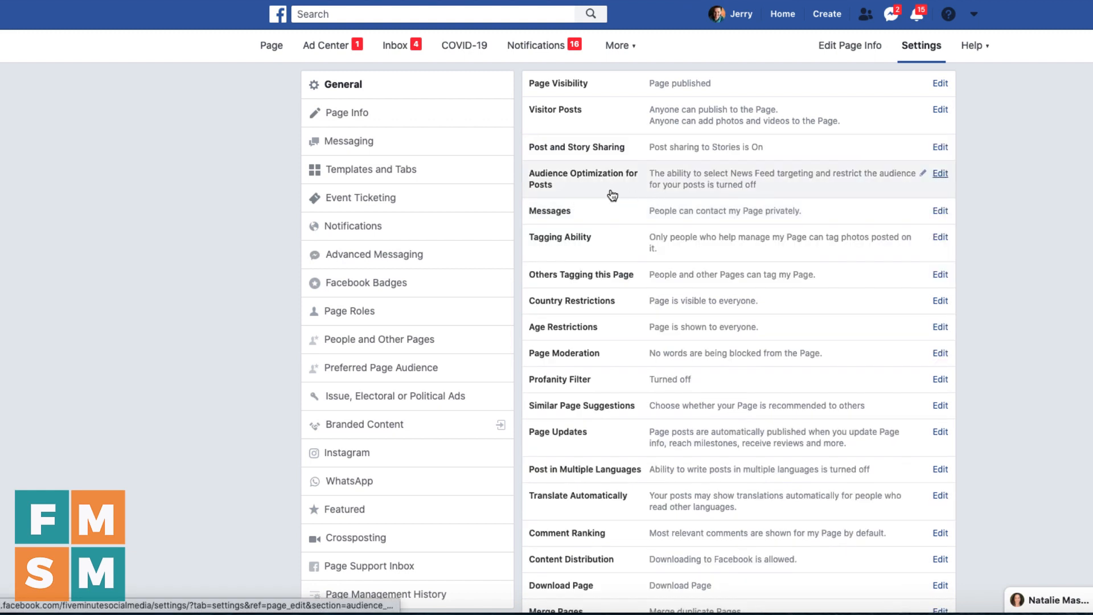
left_click(938, 177)
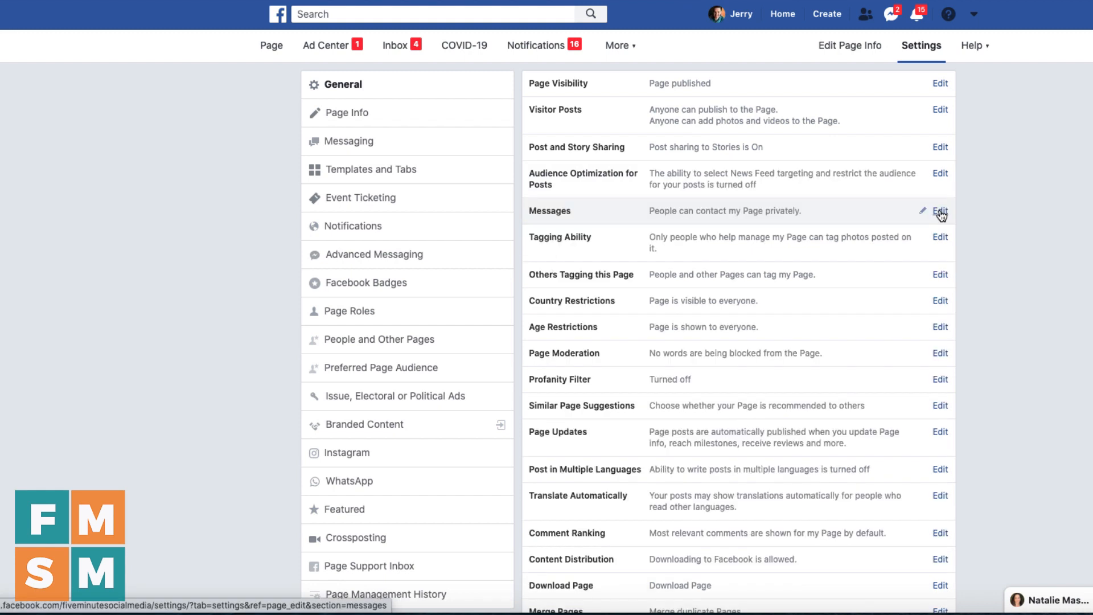
left_click(940, 212)
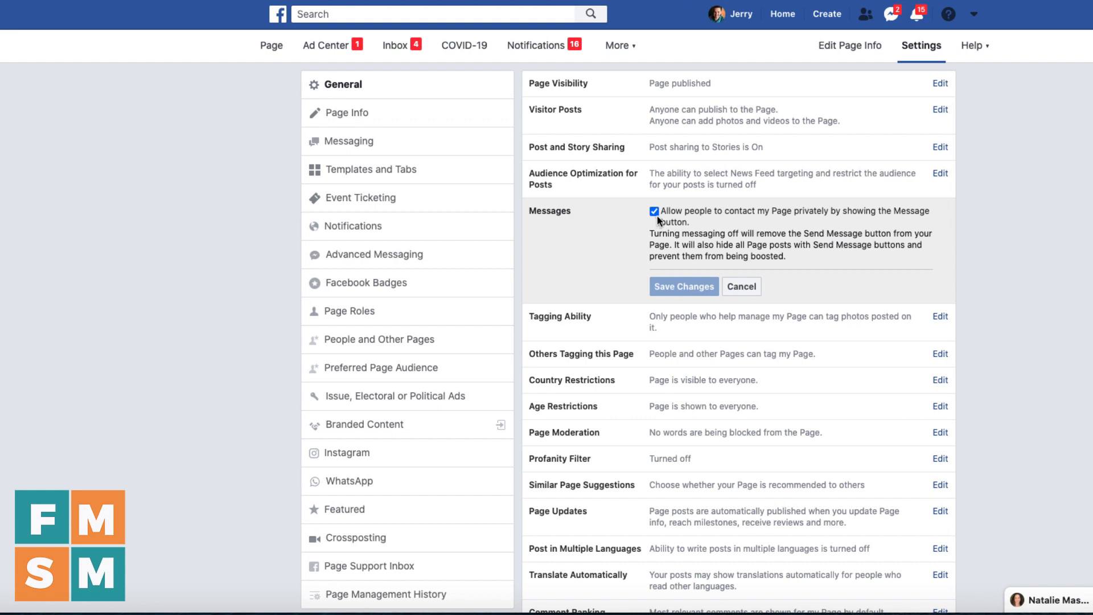
left_click(741, 286)
Allow others to tag photos and videos published by the Page under Tagging Ability, and save the change
scroll(939, 228, "down", 2)
left_click(940, 172)
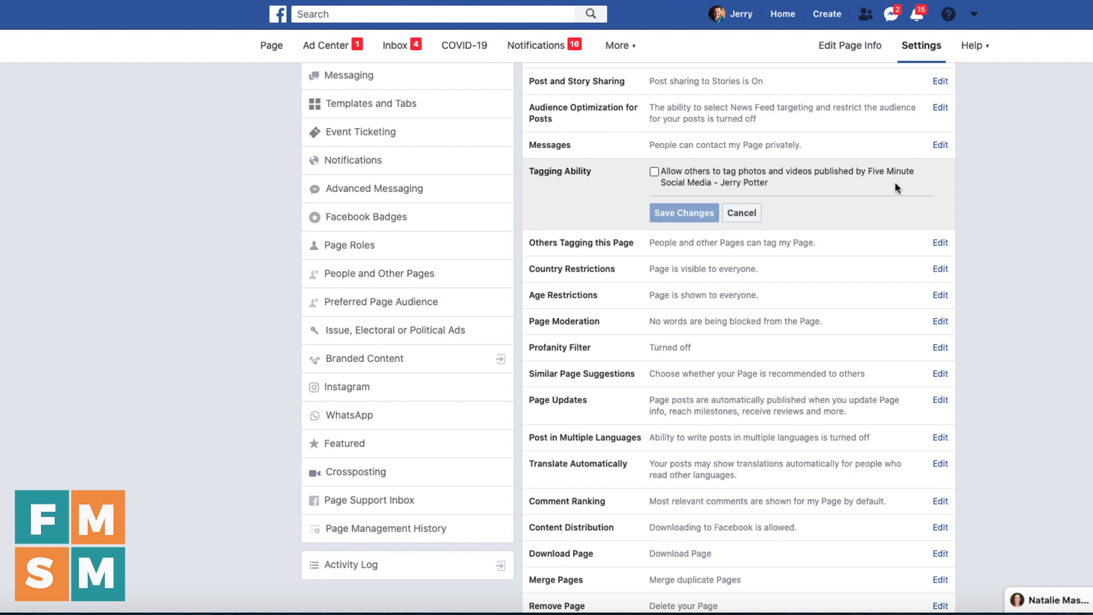
left_click(656, 173)
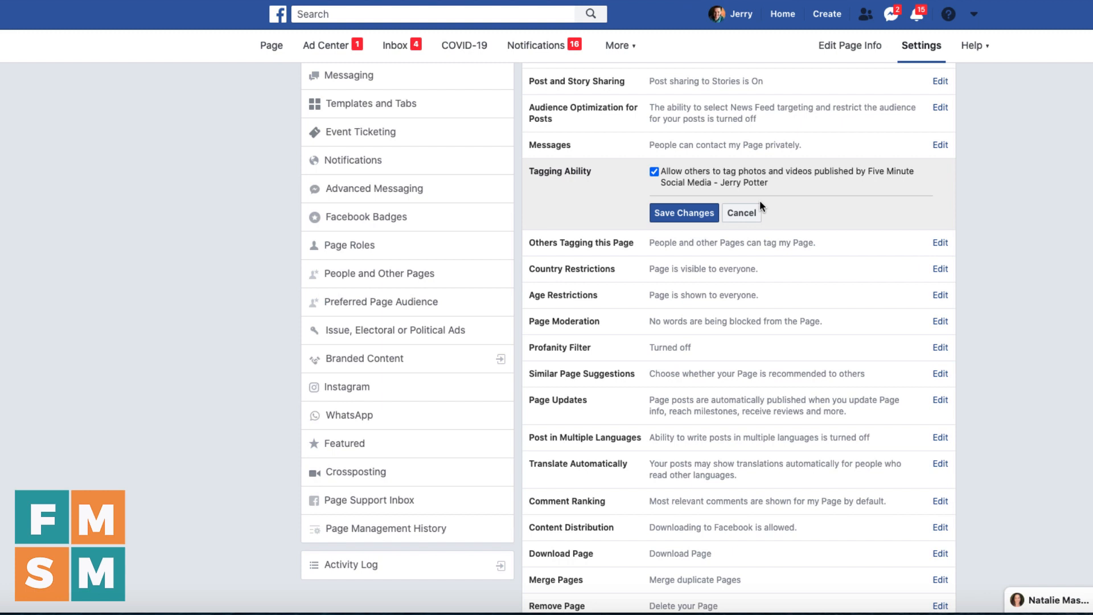
left_click(661, 213)
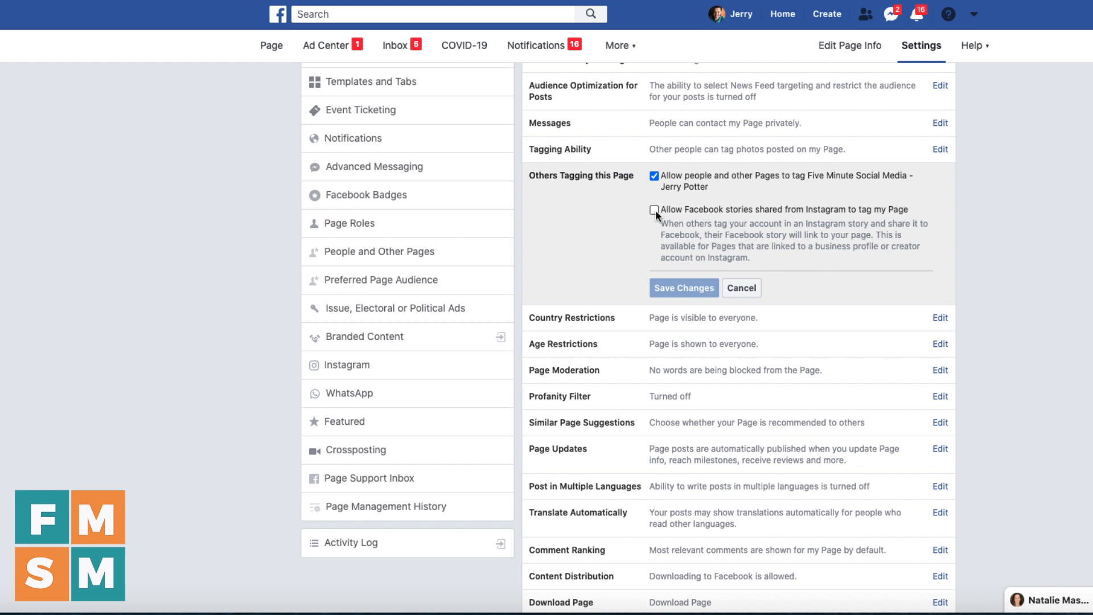
Allow Facebook stories shared from Instagram to tag the Page under Others Tagging this Page, and save the change
left_click(655, 210)
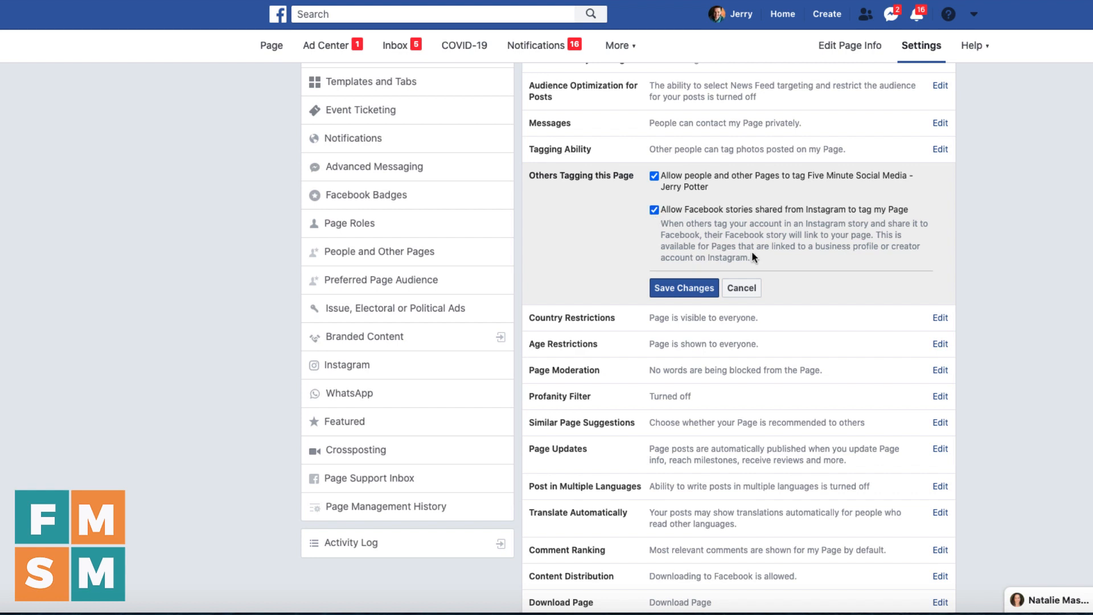
left_click_drag(815, 245, 841, 268)
left_click(804, 255)
left_click(695, 287)
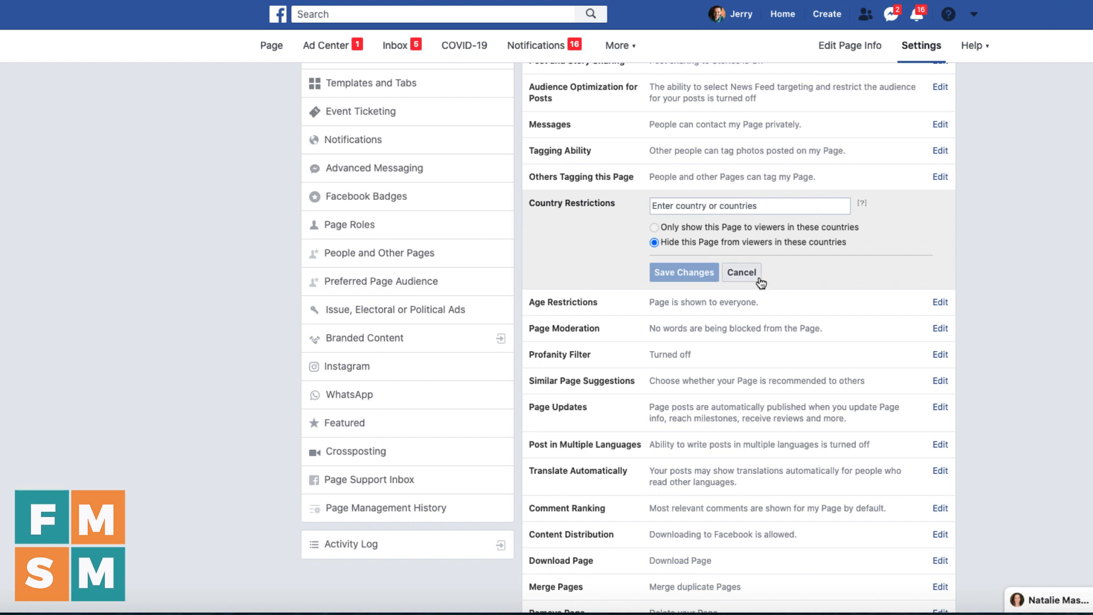
Dismiss the Country Restrictions options and examine the Age Restrictions choices, leaving both settings unchanged
left_click(740, 273)
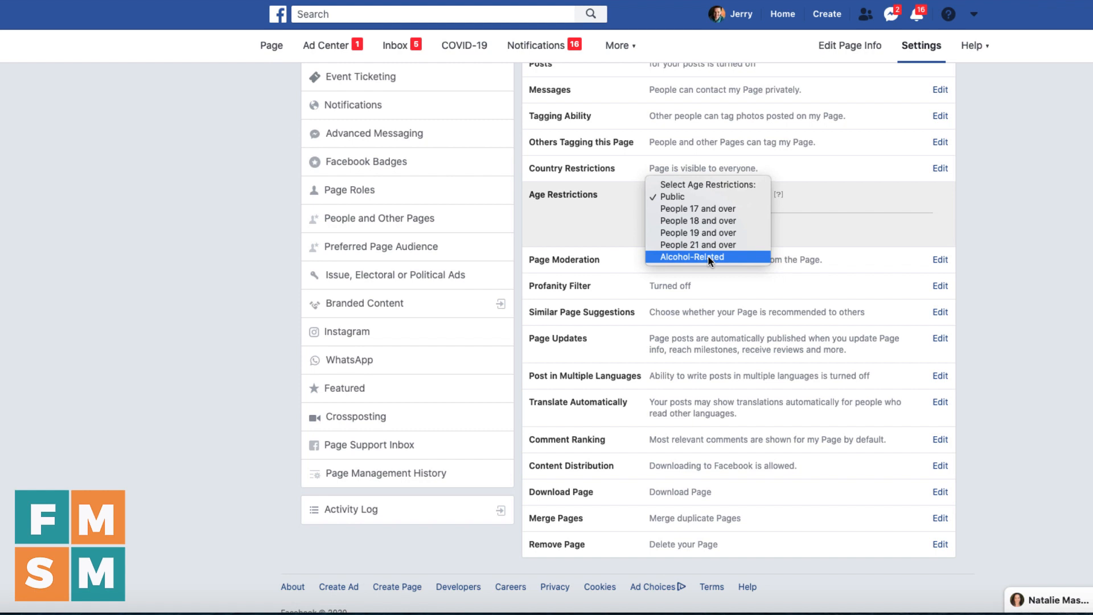
left_click(828, 205)
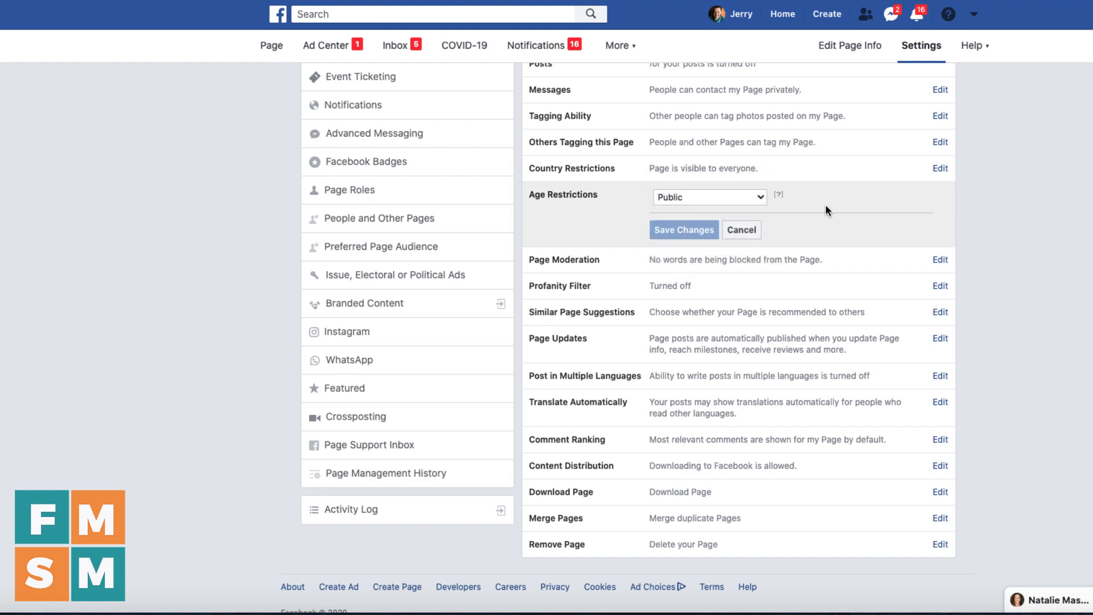
left_click(743, 228)
Examine the Page Moderation options for blocking posts or comments that contain certain words, without adding any
left_click(756, 228)
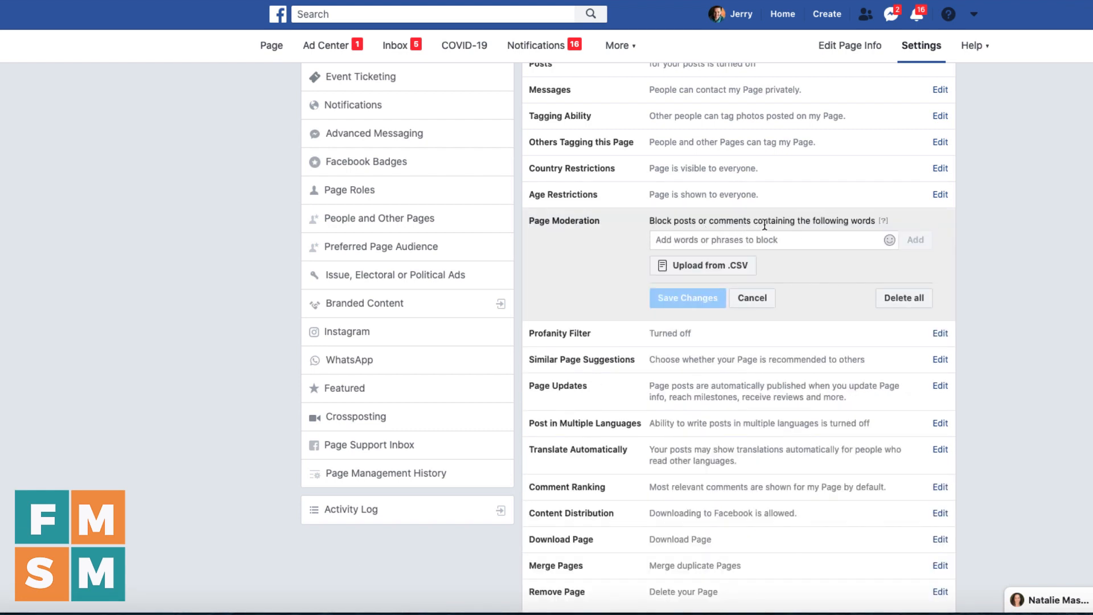
mouse_move(883, 222)
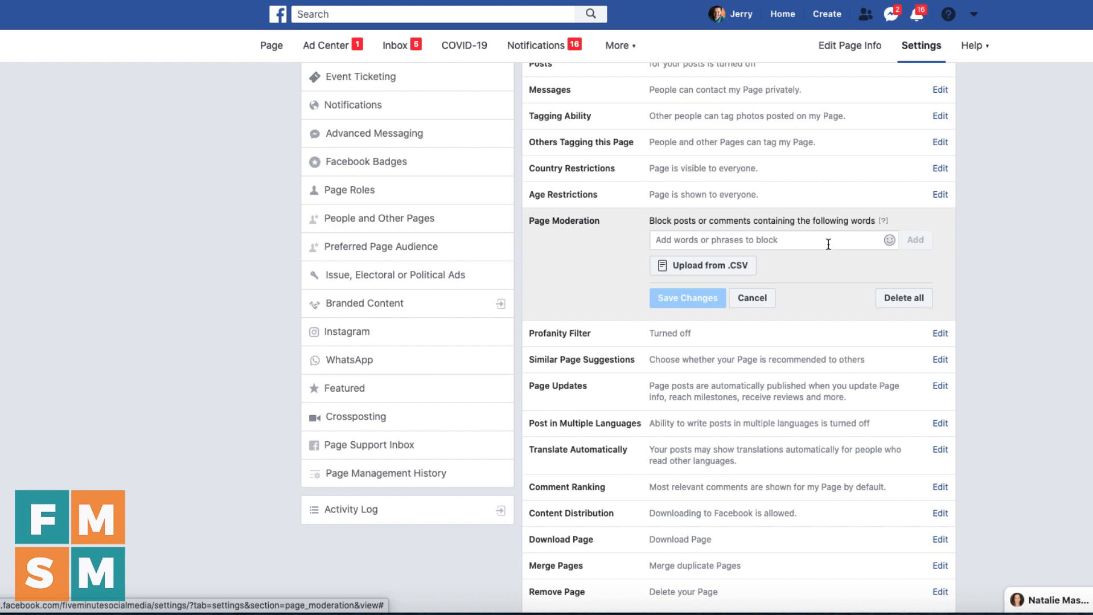
left_click(752, 298)
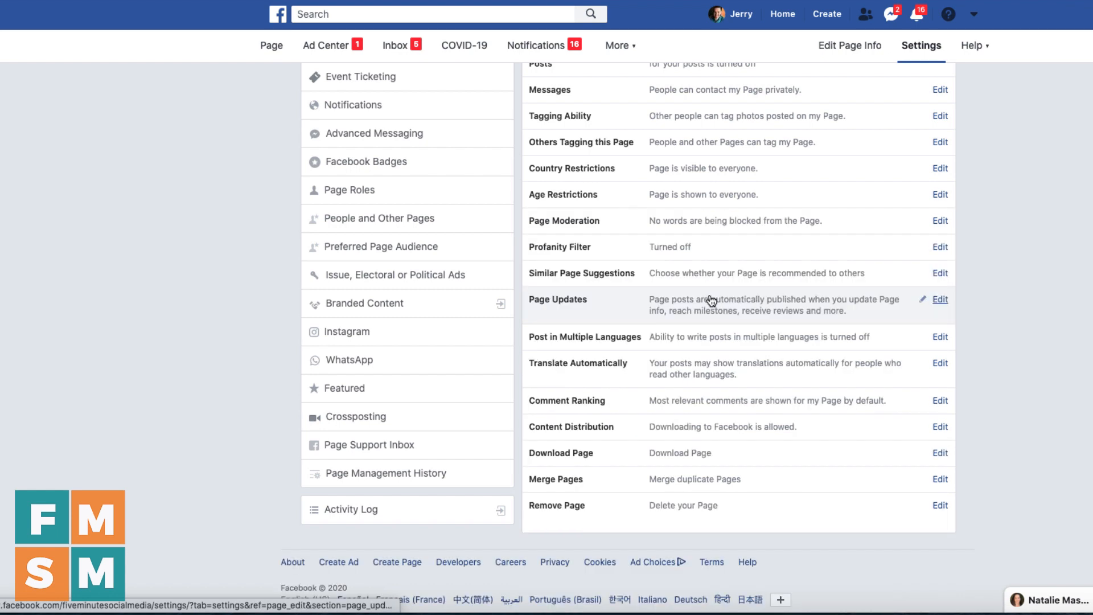
Set the Profanity Filter to Medium and save the change
left_click(939, 248)
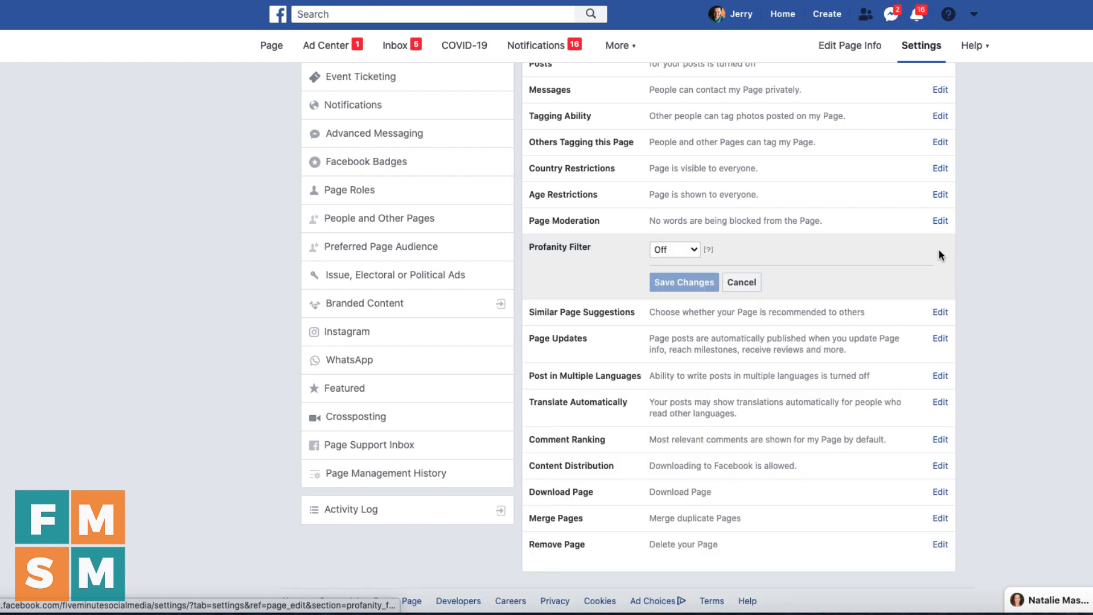
left_click(680, 254)
left_click(684, 260)
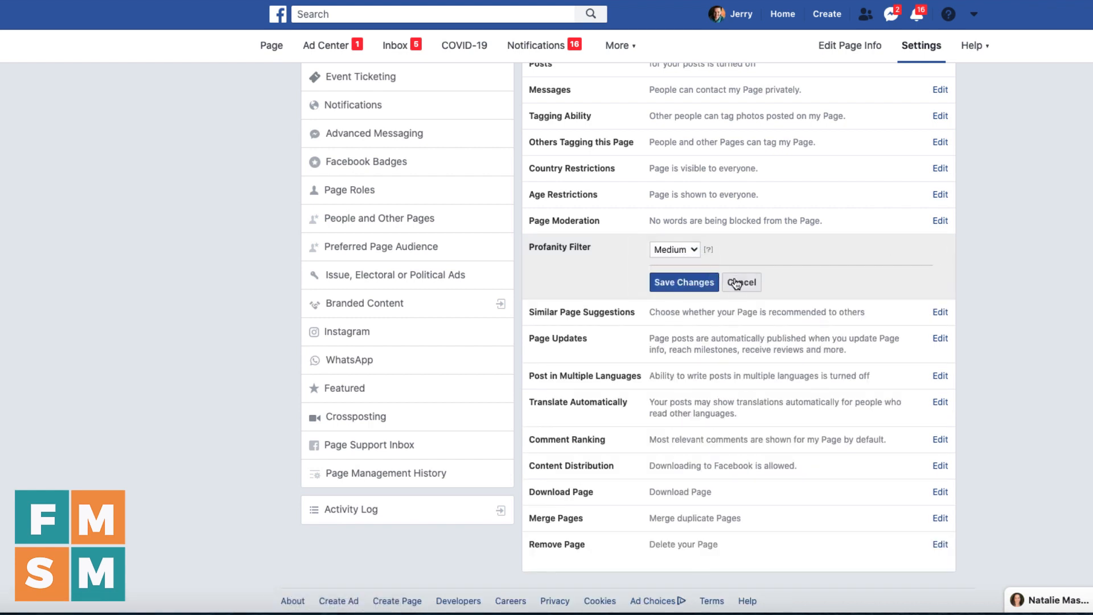
left_click(705, 284)
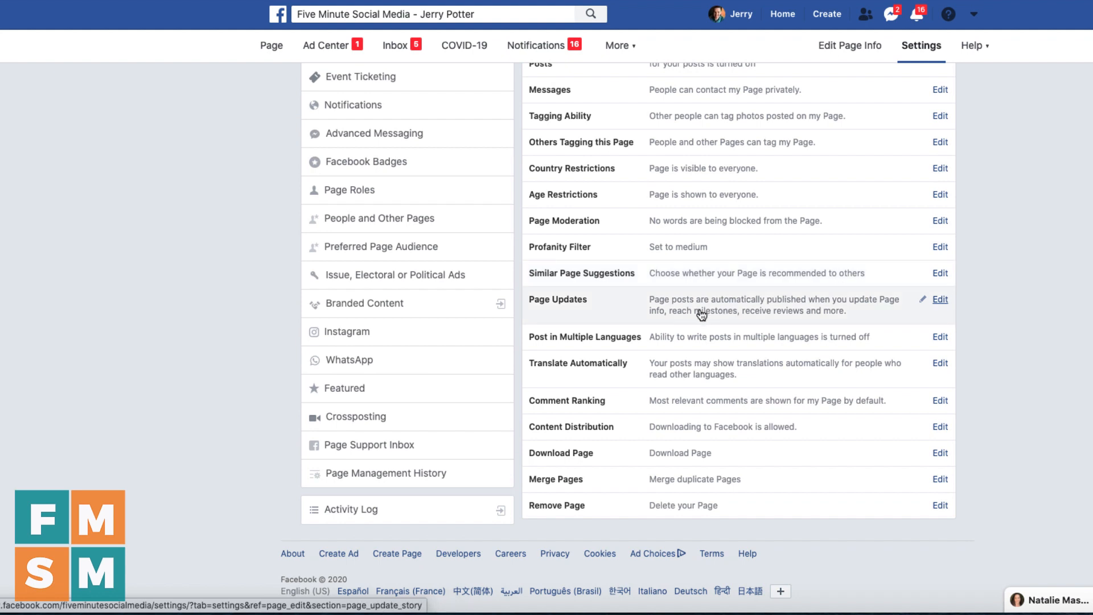
Turn off automatic publishing of posts when Page info is updated under Page Updates, and save the change
left_click(939, 300)
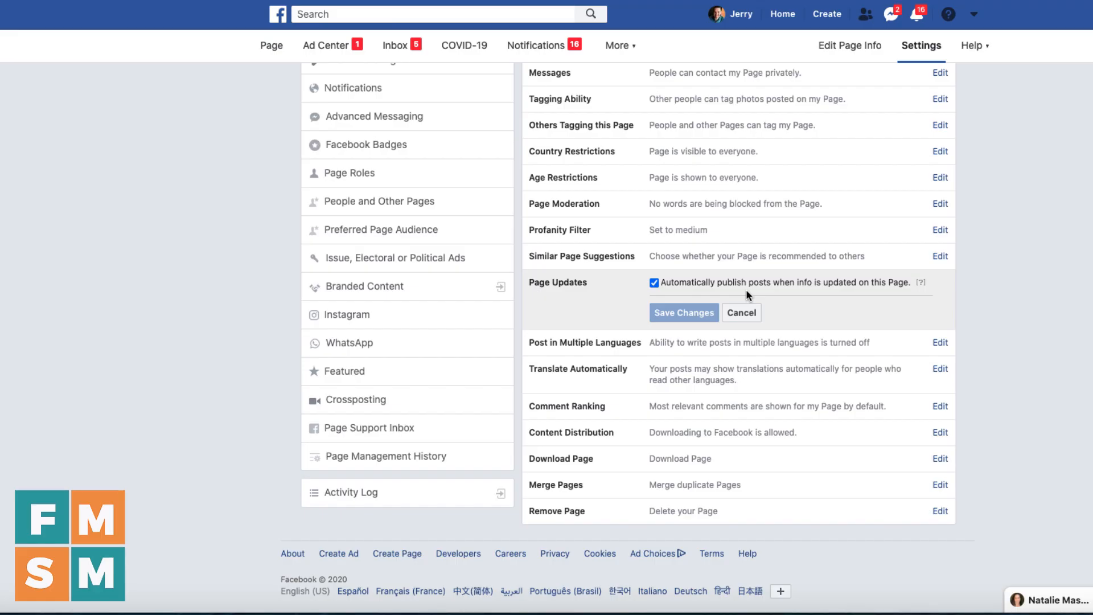
left_click(655, 283)
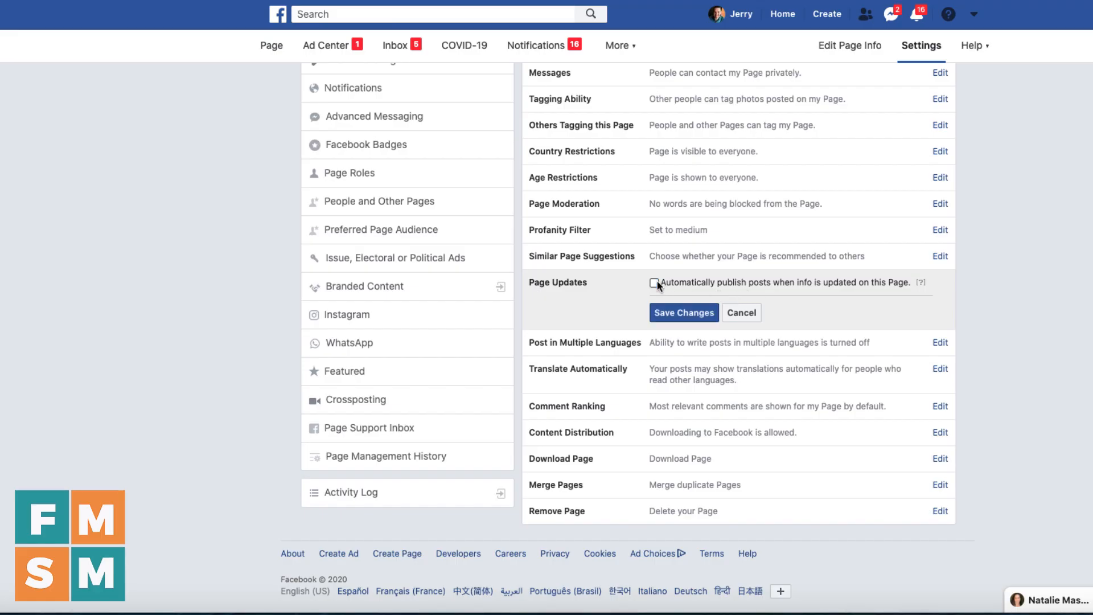
left_click(683, 313)
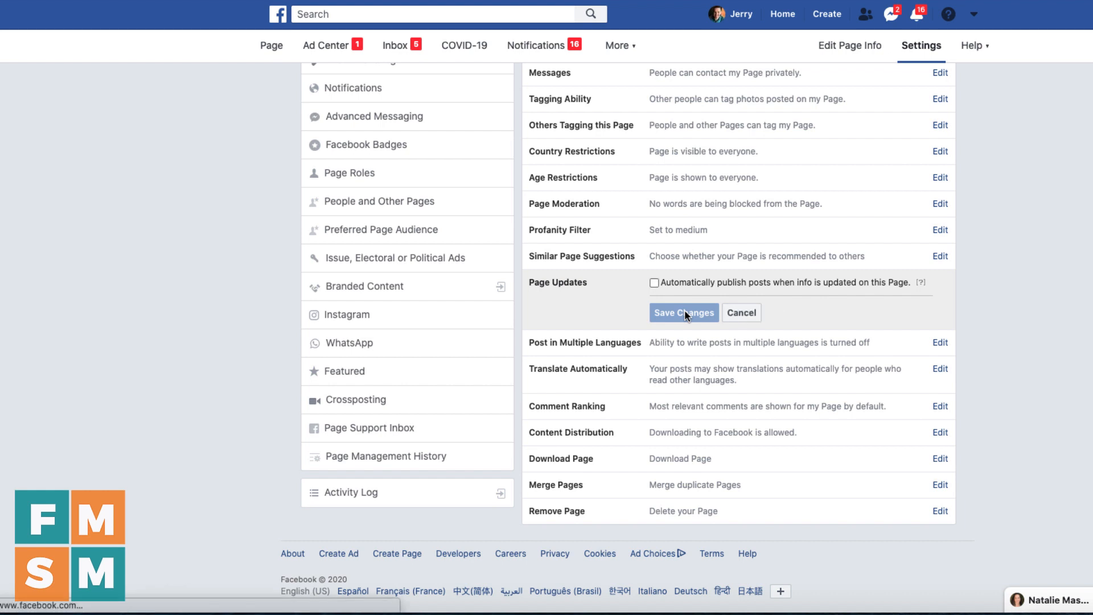
Try allowing people who manage the Page to write posts in multiple languages
left_click(705, 339)
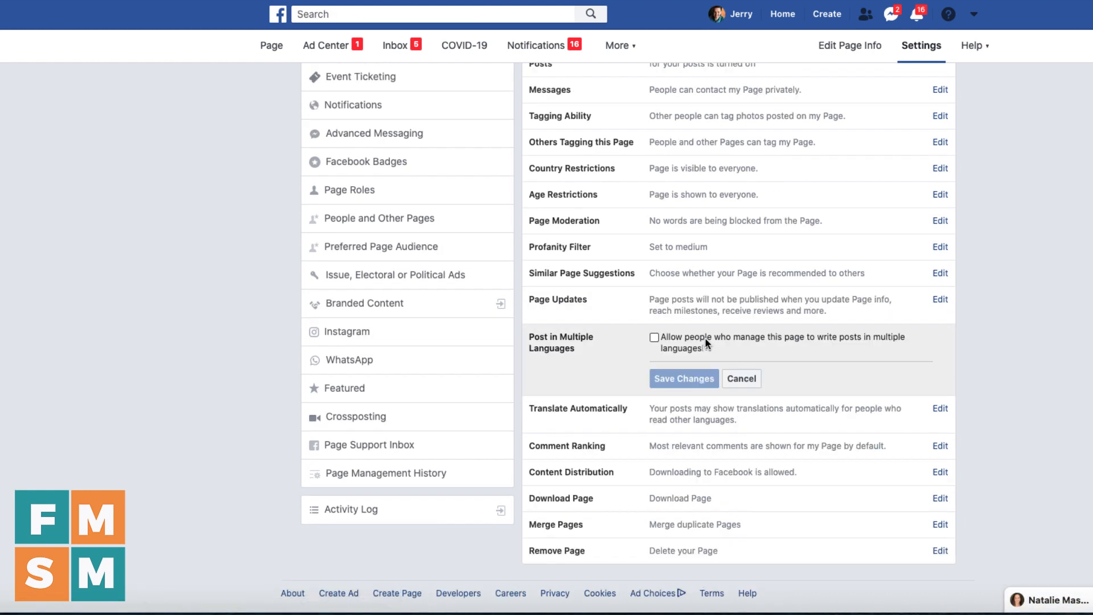
left_click(654, 338)
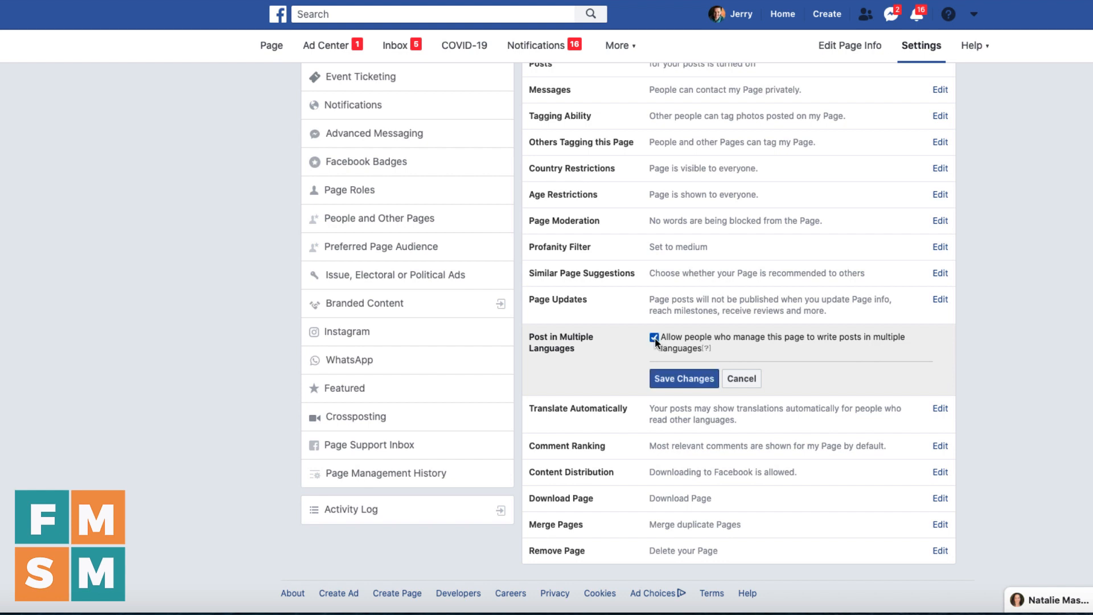
left_click(692, 378)
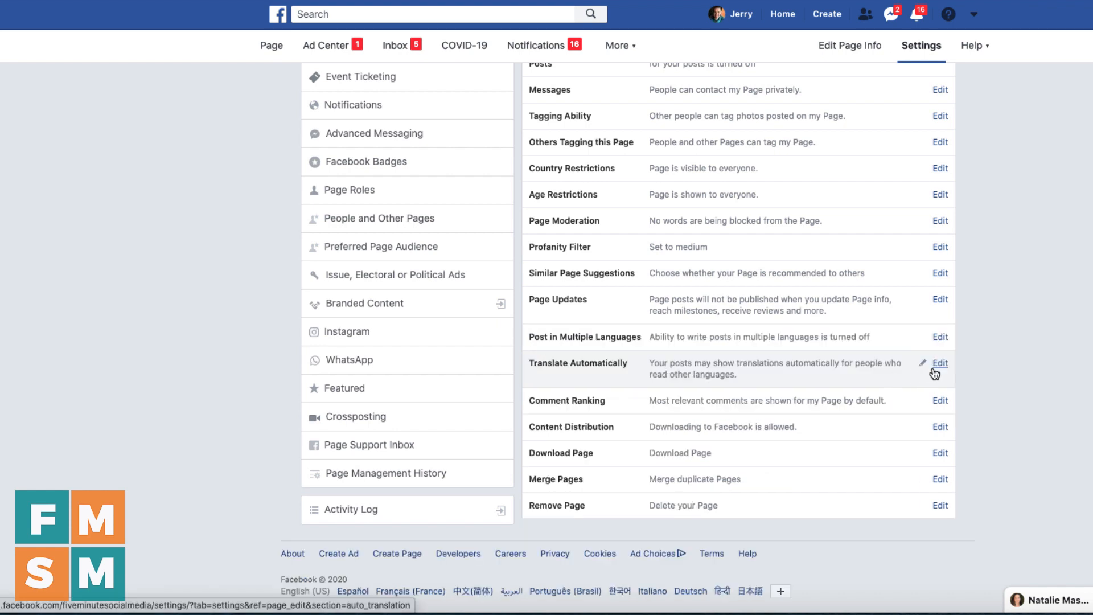
Examine the Translate Automatically option, and try turning Comment Ranking's most relevant comments default off and back on
left_click(940, 364)
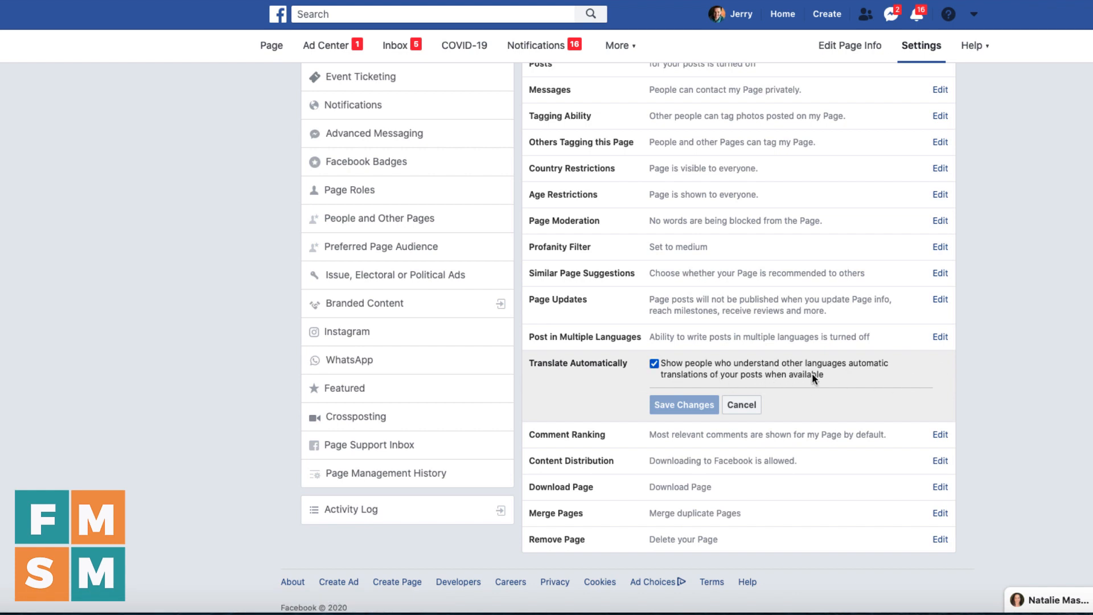
left_click(753, 407)
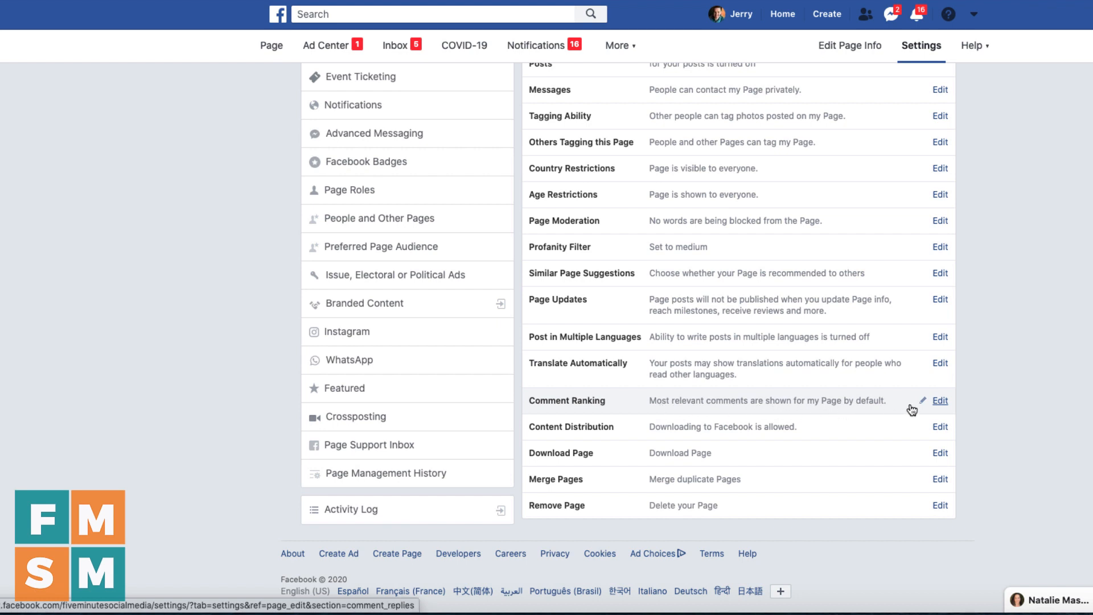
left_click(939, 401)
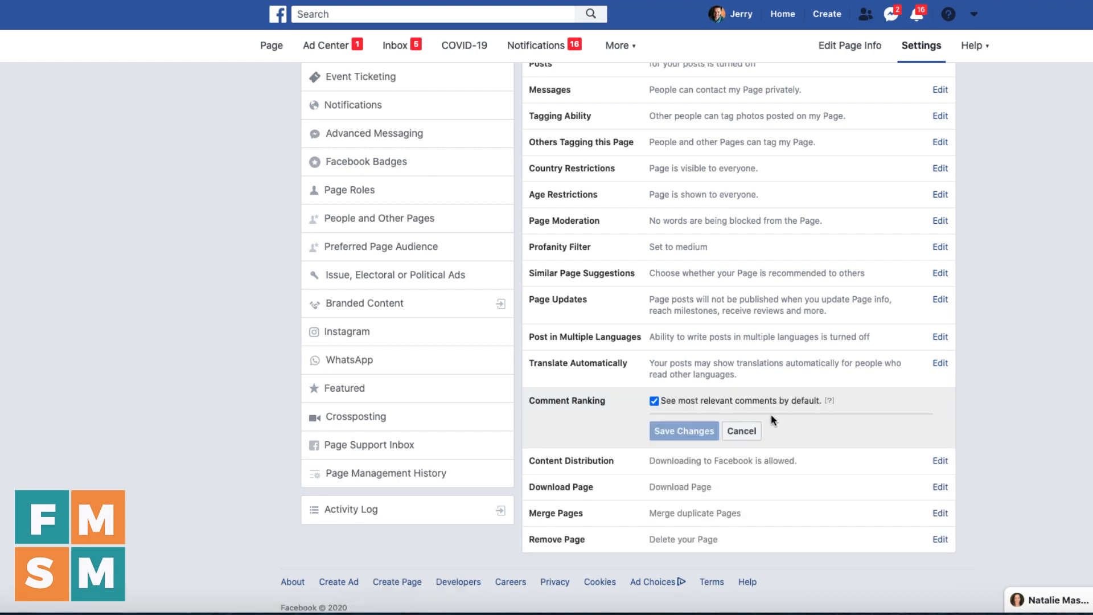
left_click(653, 401)
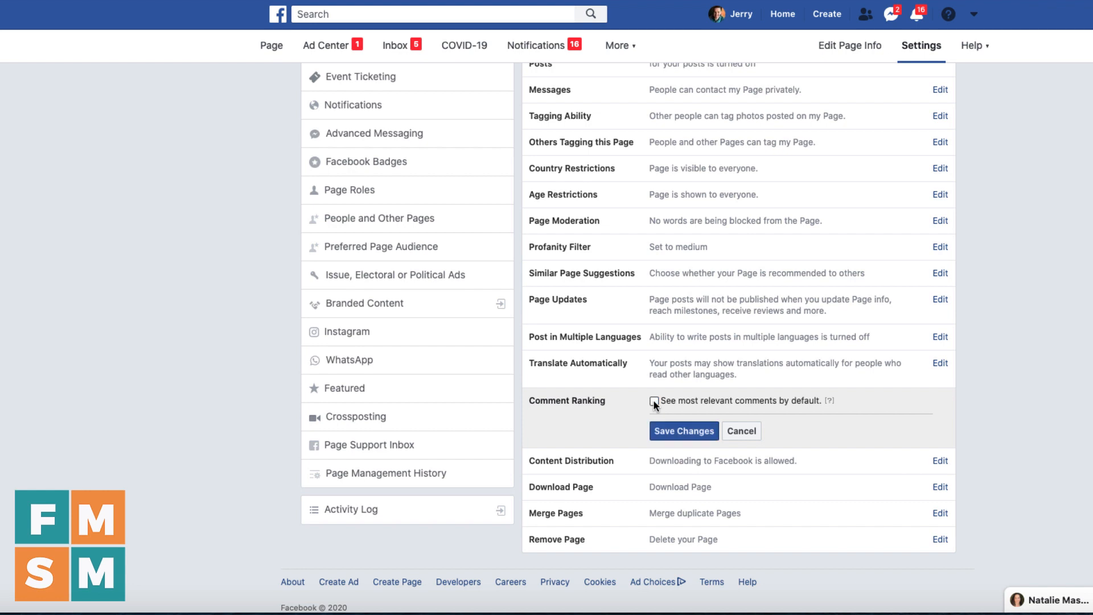
left_click(654, 402)
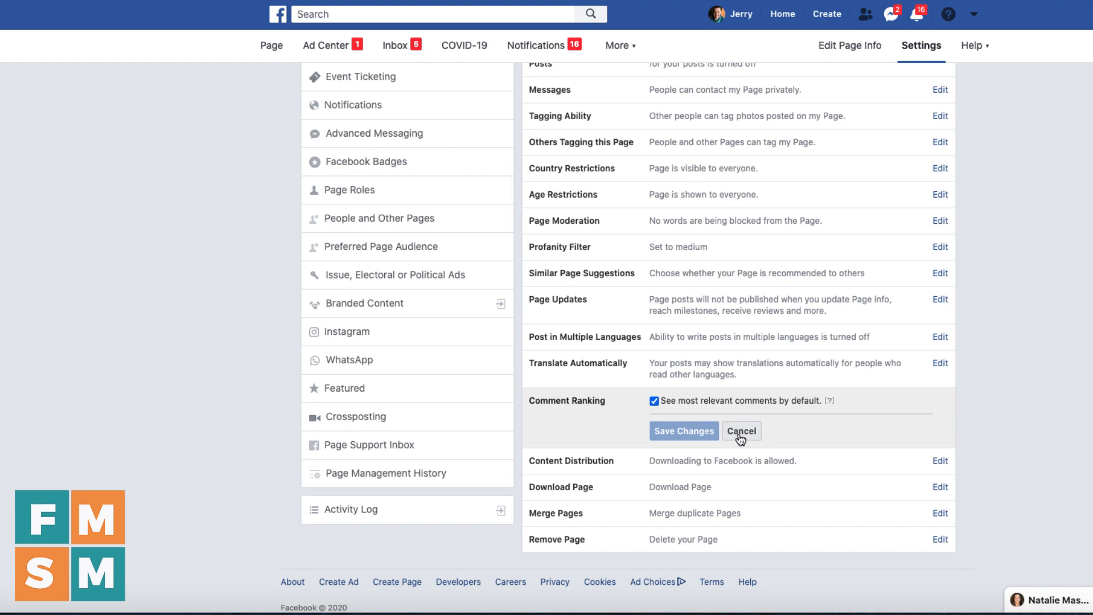
Prohibit downloading to Facebook under Content Distribution and save the change
left_click(589, 453)
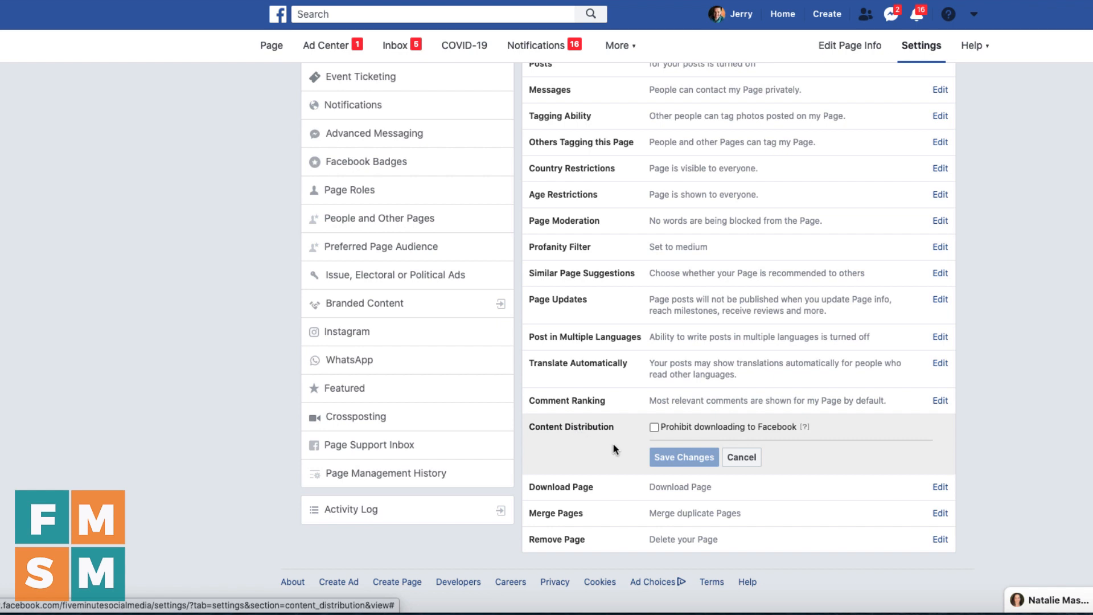
left_click(654, 429)
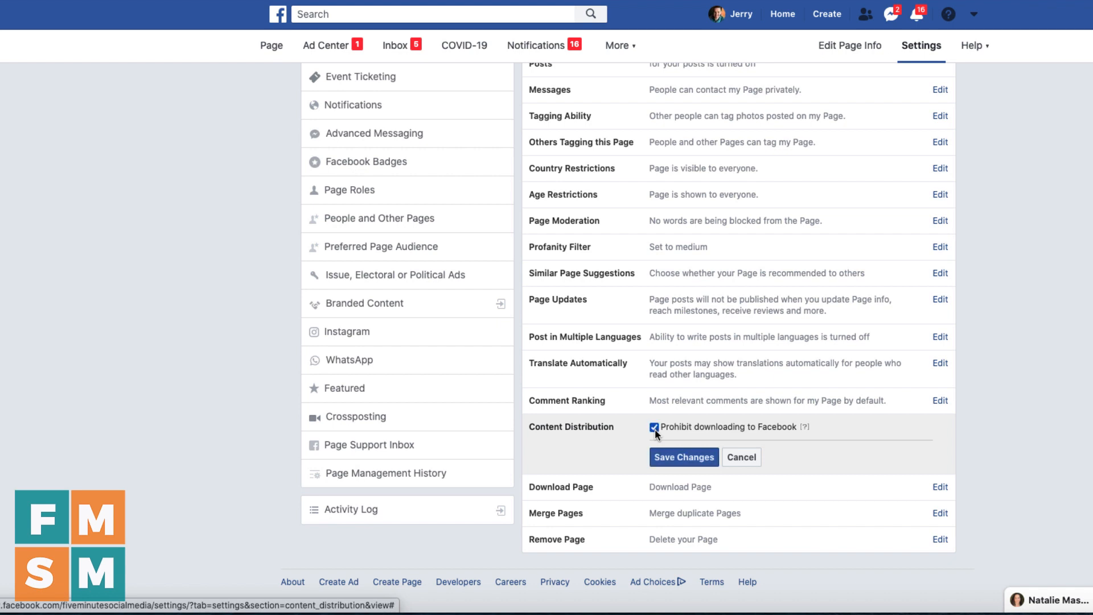
left_click(684, 460)
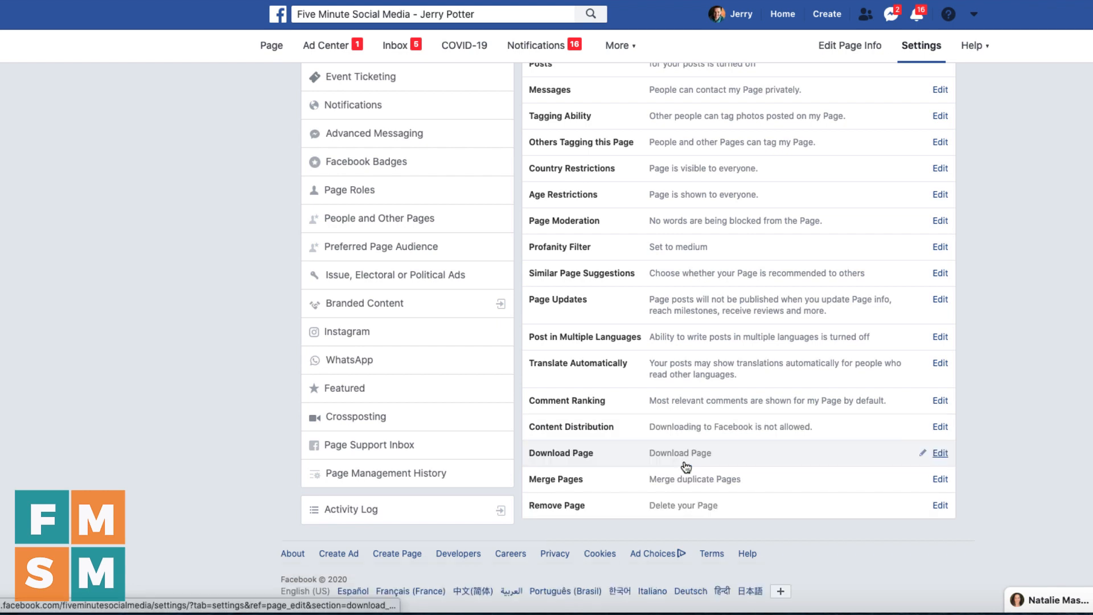
Examine the Download Page and Merge Pages options, leaving both without making changes
left_click(865, 464)
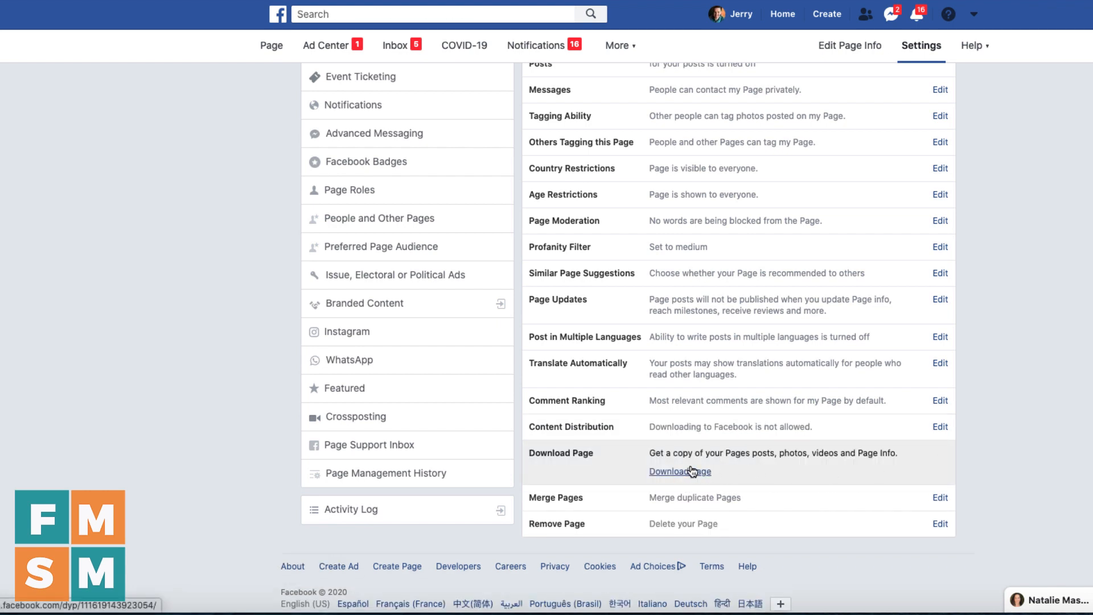
left_click(940, 498)
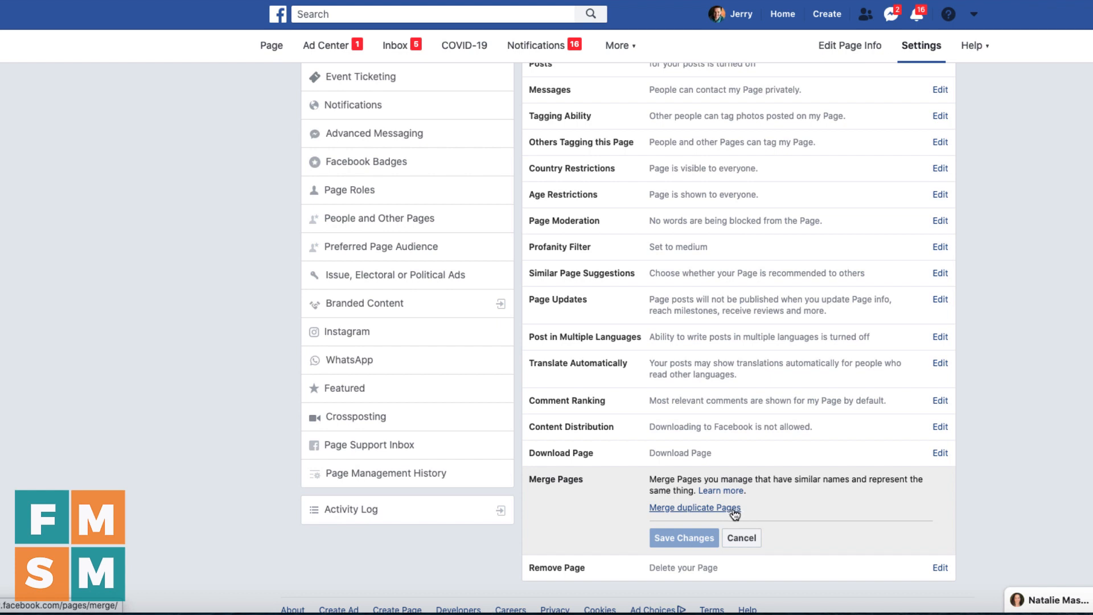
left_click(747, 539)
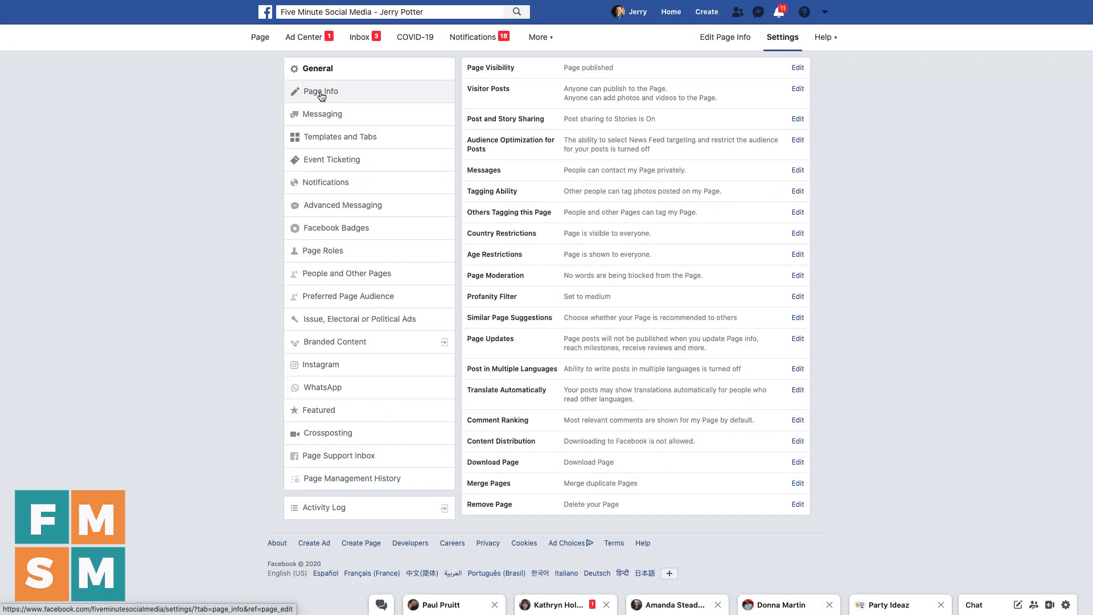
Review the Page Info fields and the Messaging settings, from the Return key option to automated responses
left_click(320, 91)
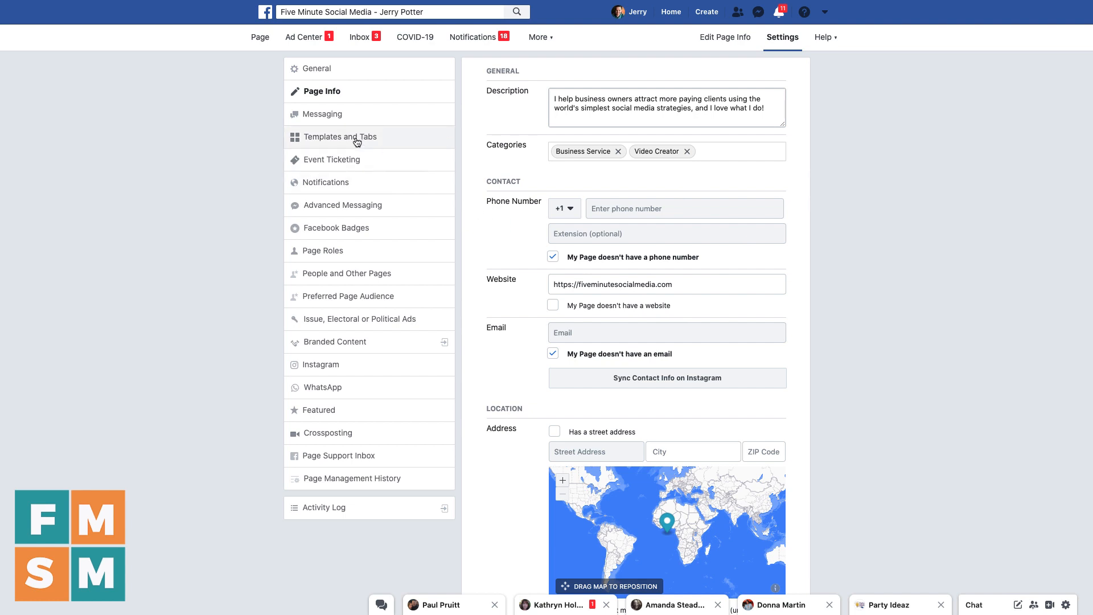
left_click(327, 117)
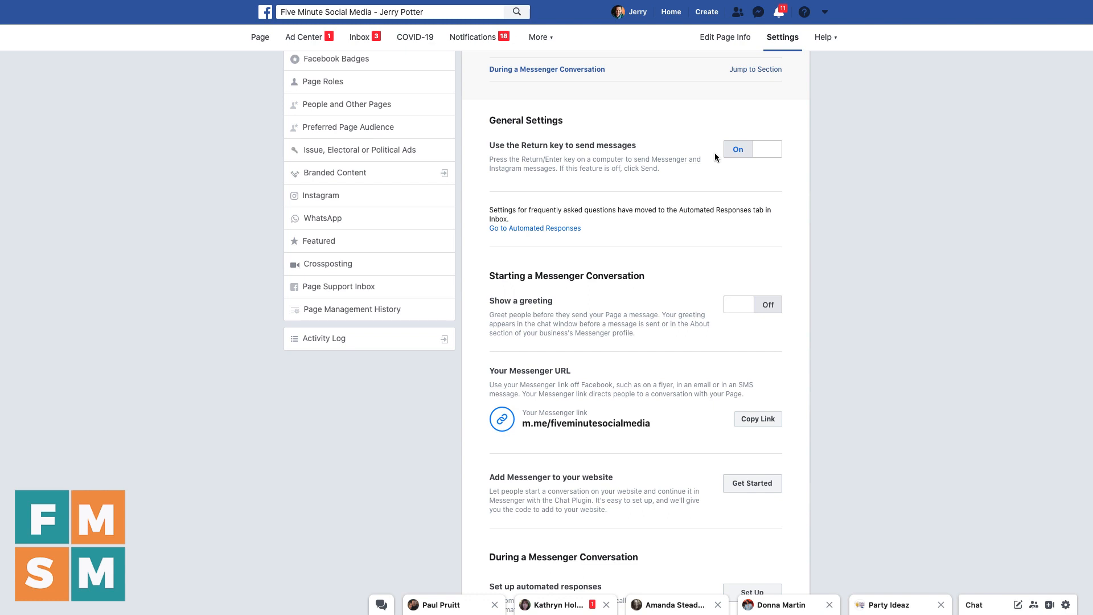
scroll(701, 163, "down", 5)
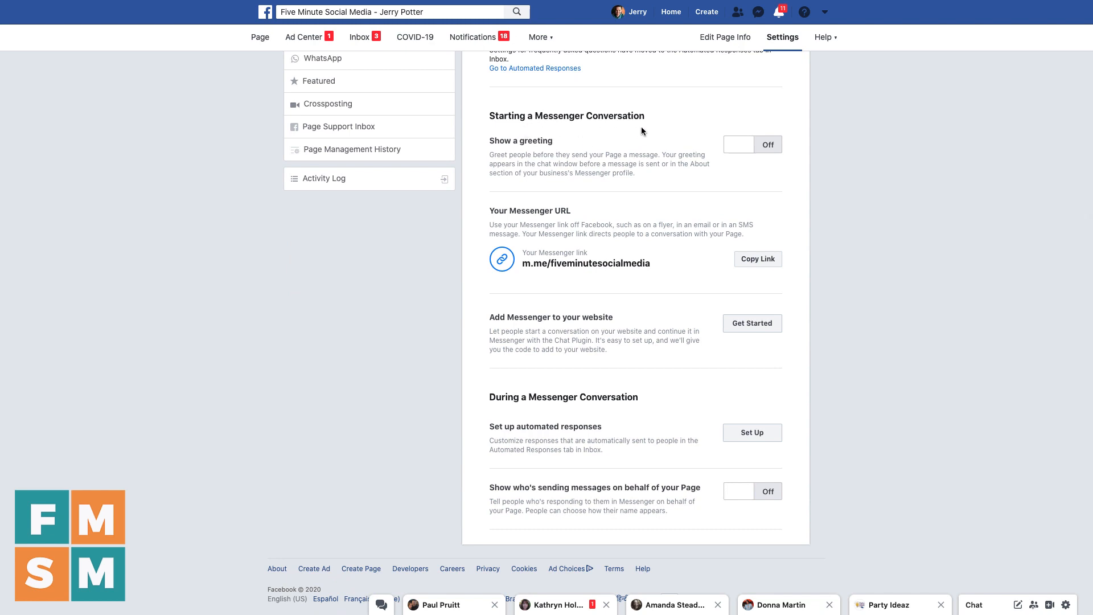
scroll(641, 131, "up", 3)
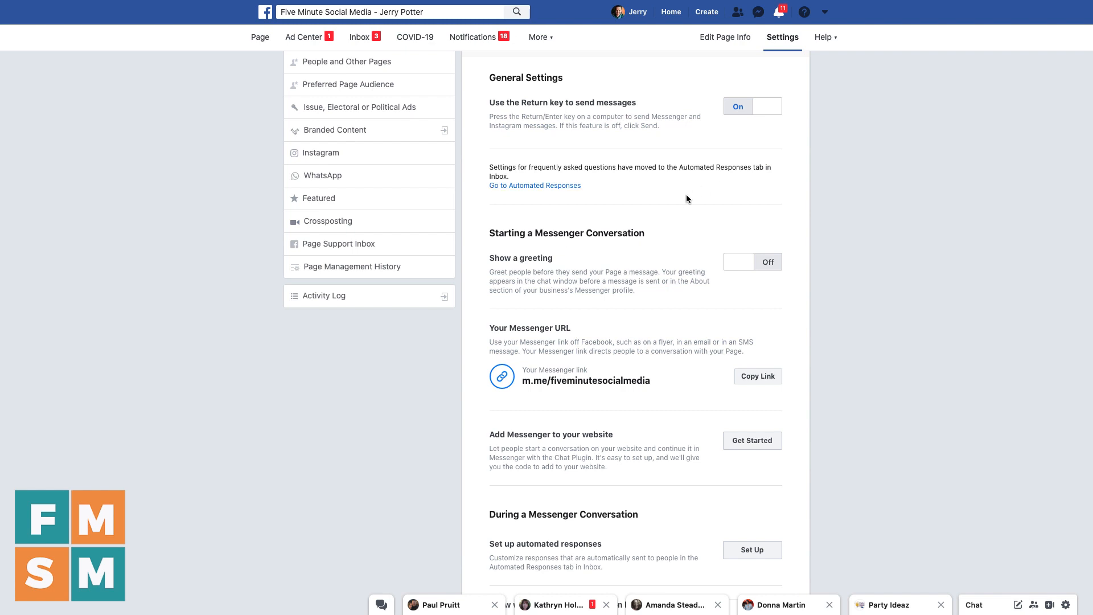
scroll(685, 193, "down", 3)
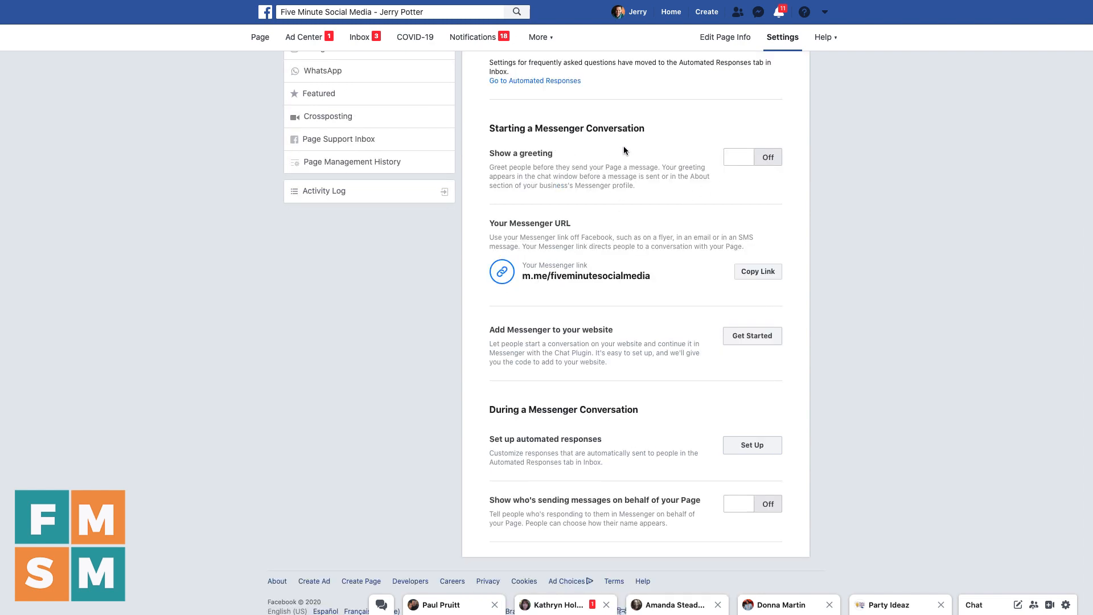
Turn on the Messenger greeting and replace its full-name personalization with the recipient's first name
left_click(763, 158)
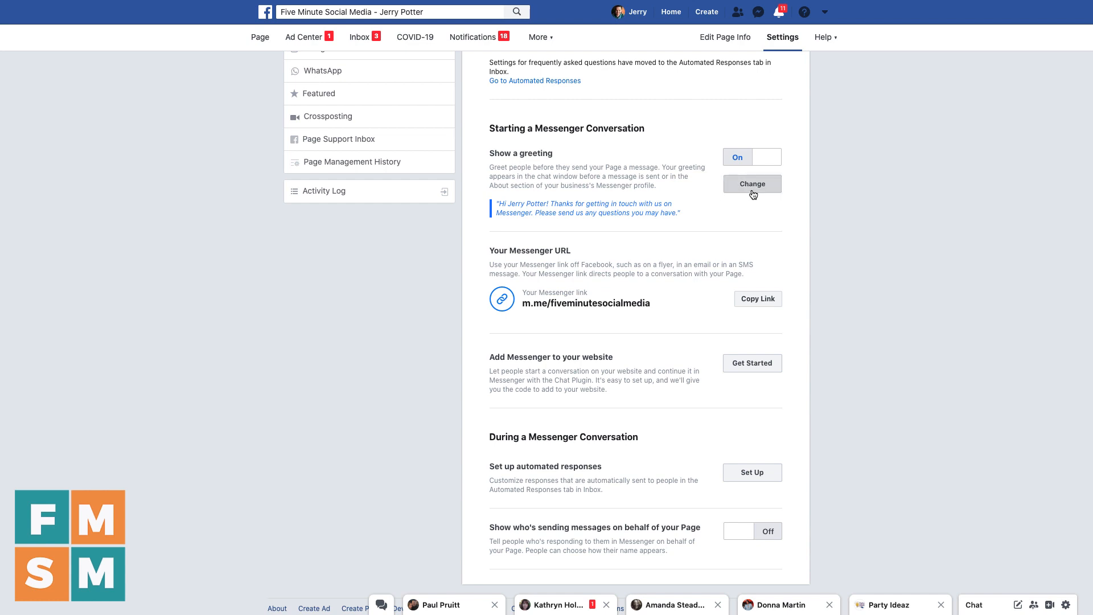
left_click(752, 194)
scroll(602, 264, "down", 1)
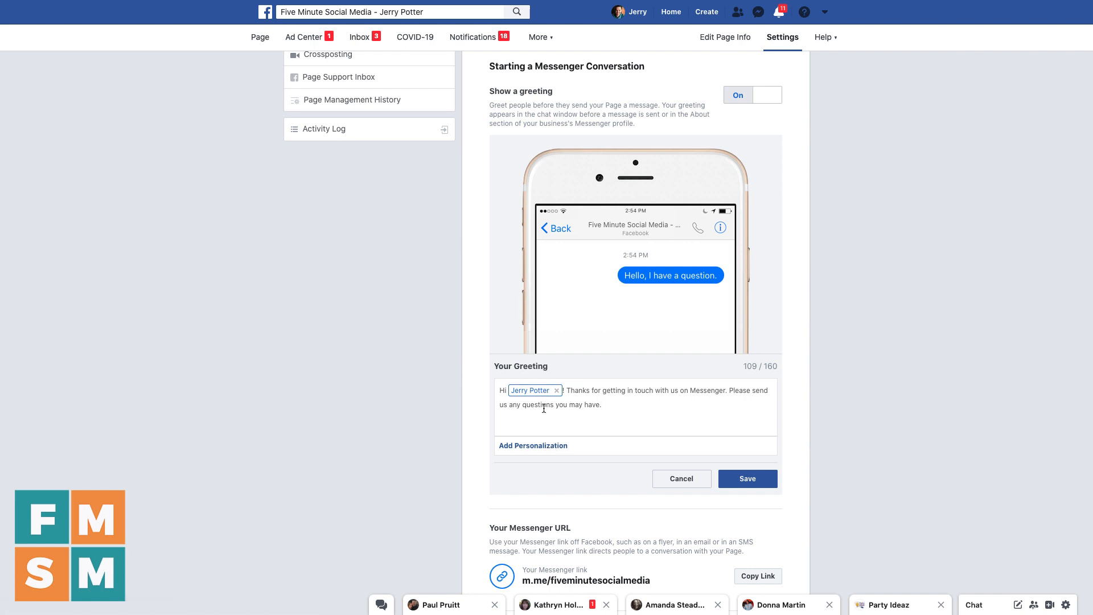
left_click(556, 445)
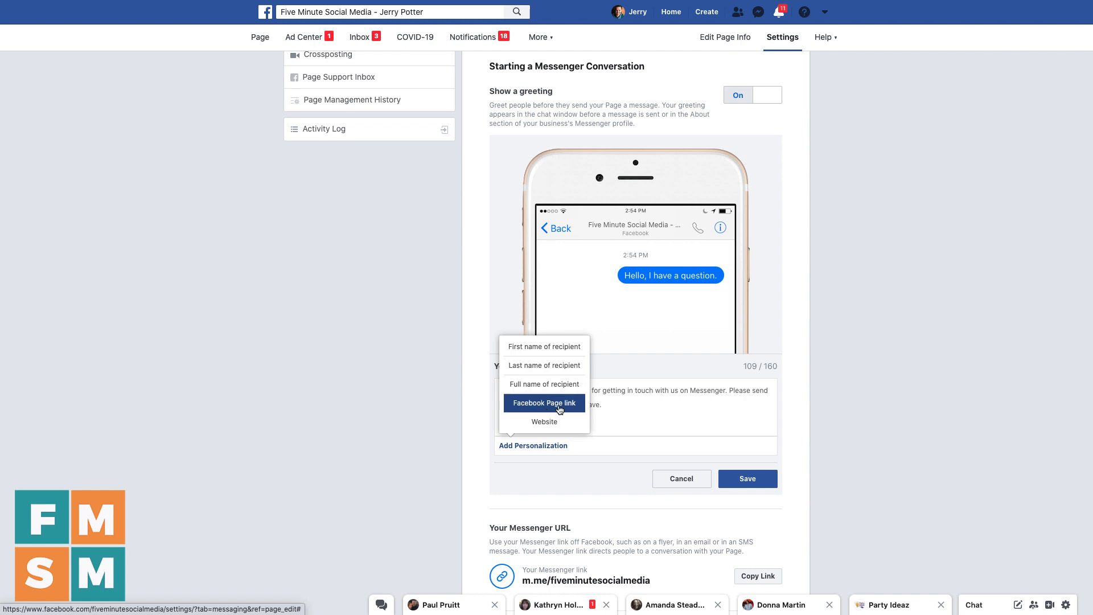
left_click(610, 413)
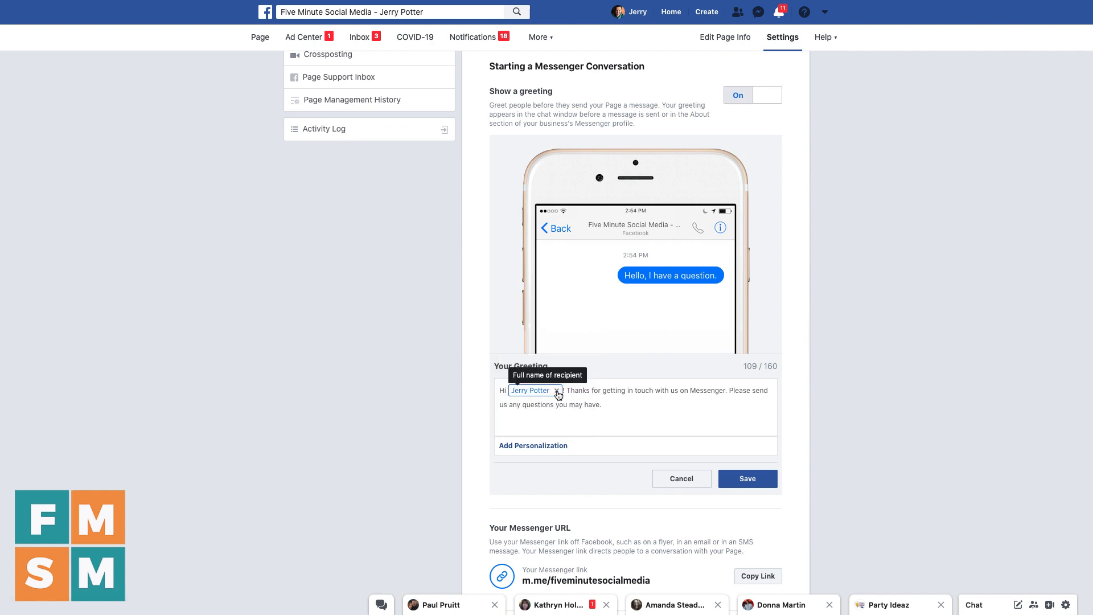
left_click(556, 391)
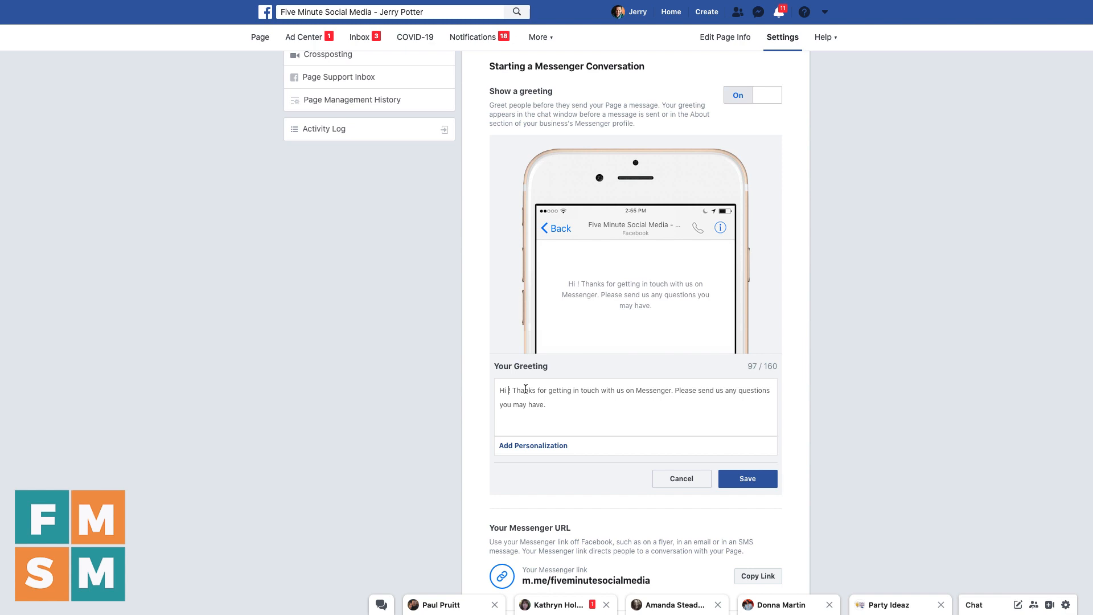
left_click(537, 446)
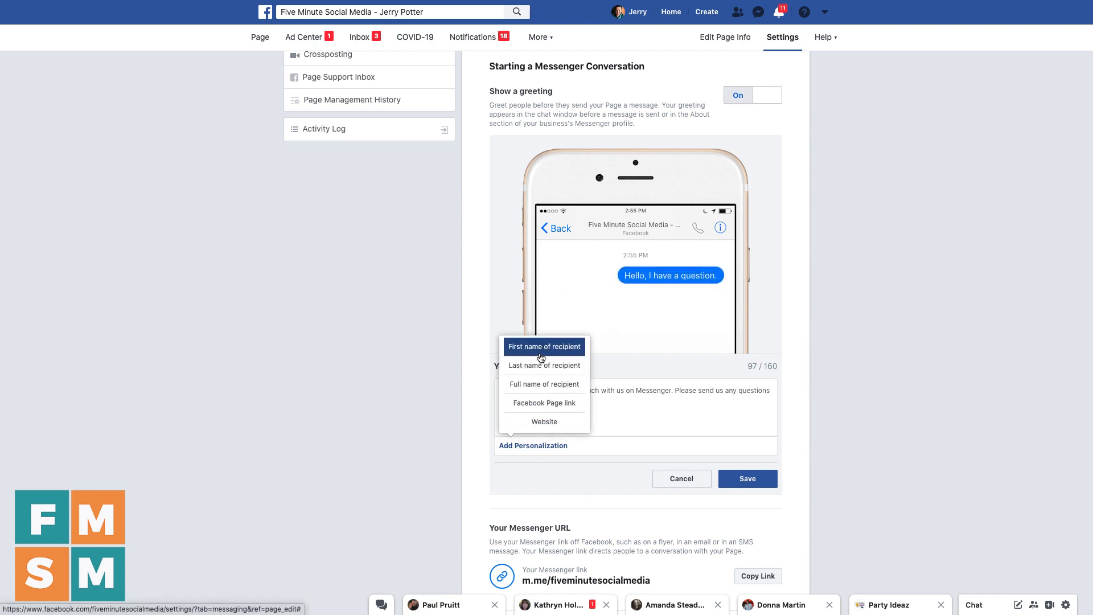
left_click(541, 357)
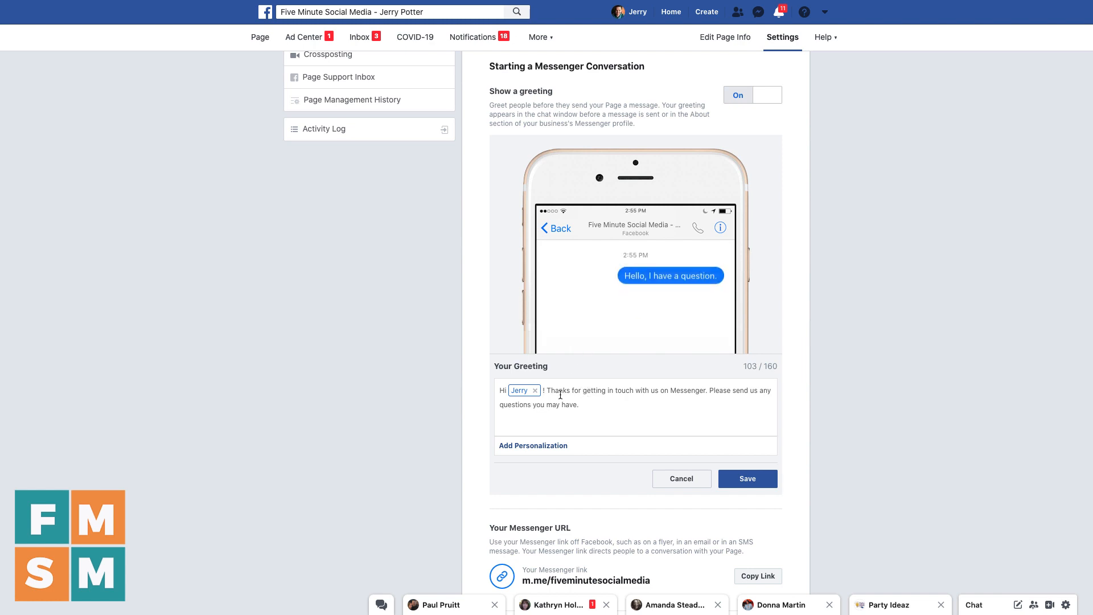
Rewrite the greeting to "Feel free to learn more on our website", the Website personalization, "and feel free to send any questions here!", and save it
key("BackSpace")
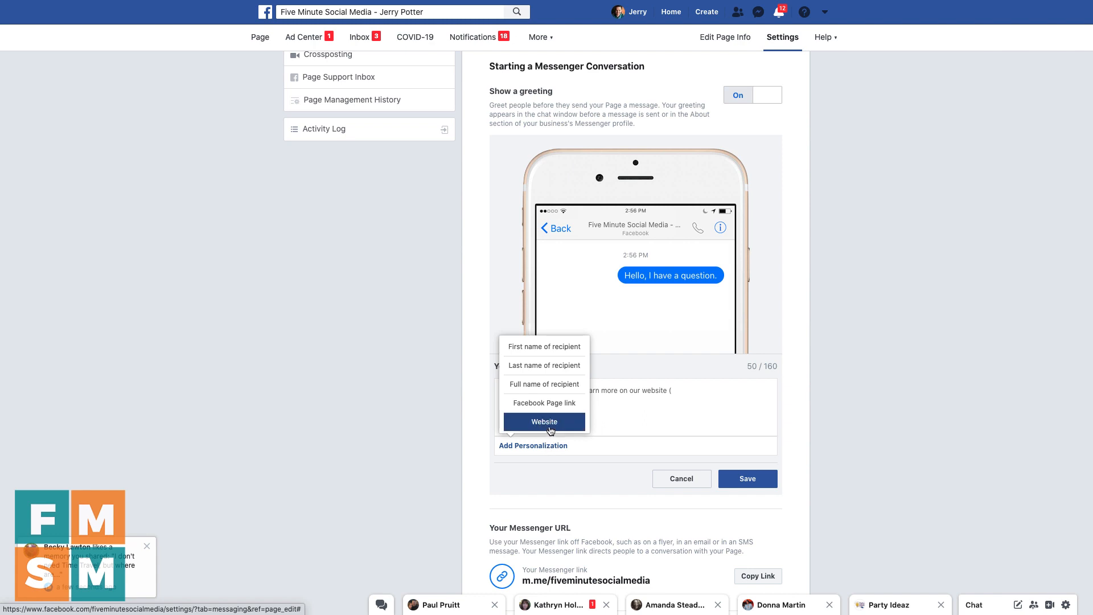
left_click(547, 424)
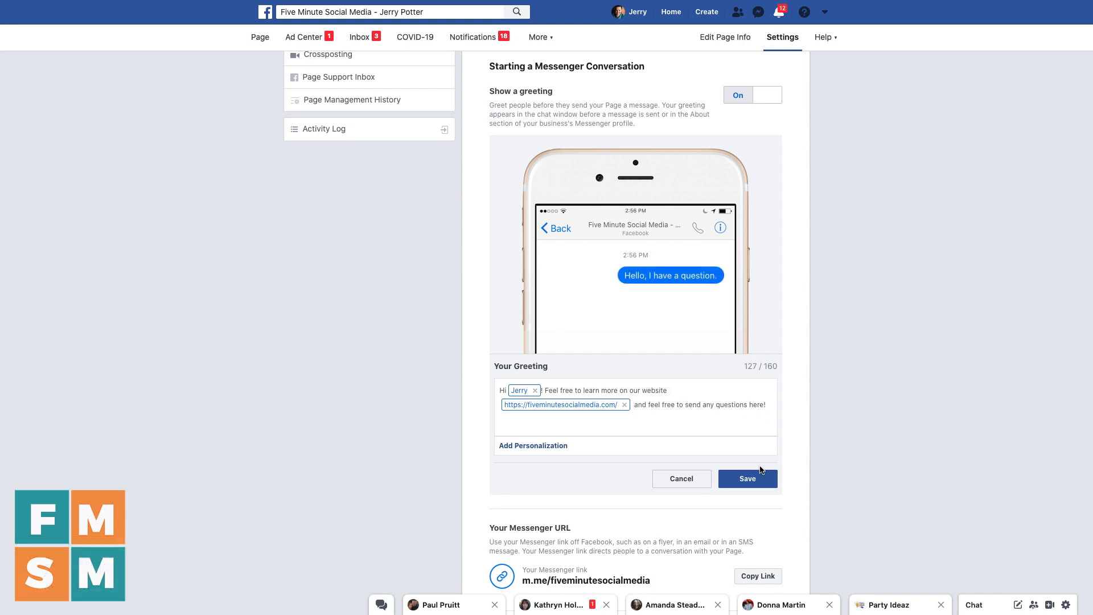
left_click(757, 477)
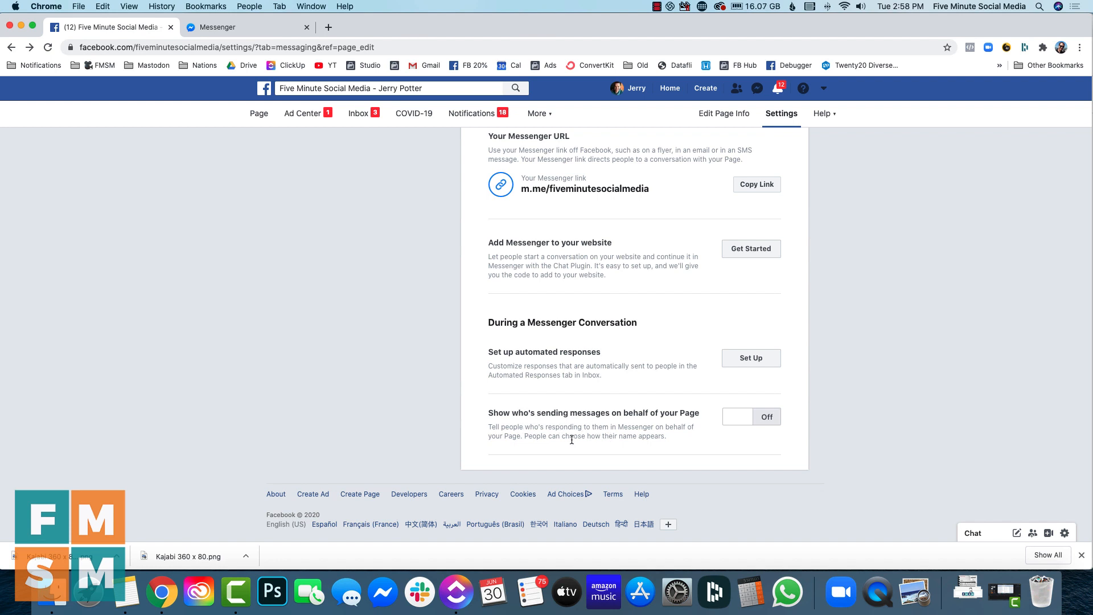
Turn on showing who's sending messages on behalf of the Page, and enable My Display Name with the full-name format
left_click(767, 427)
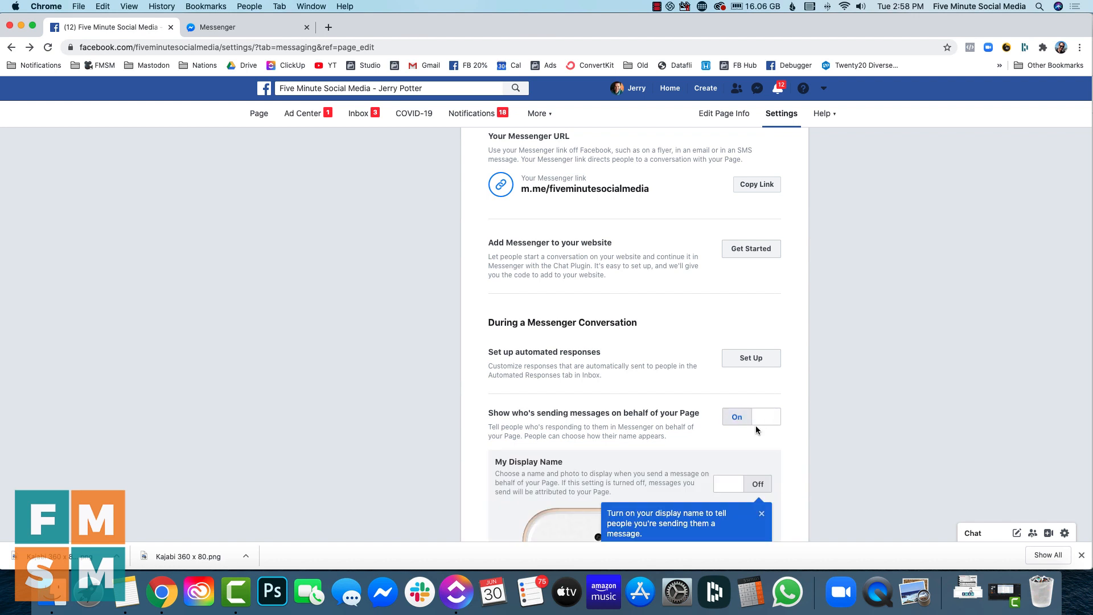
scroll(755, 425, "down", 5)
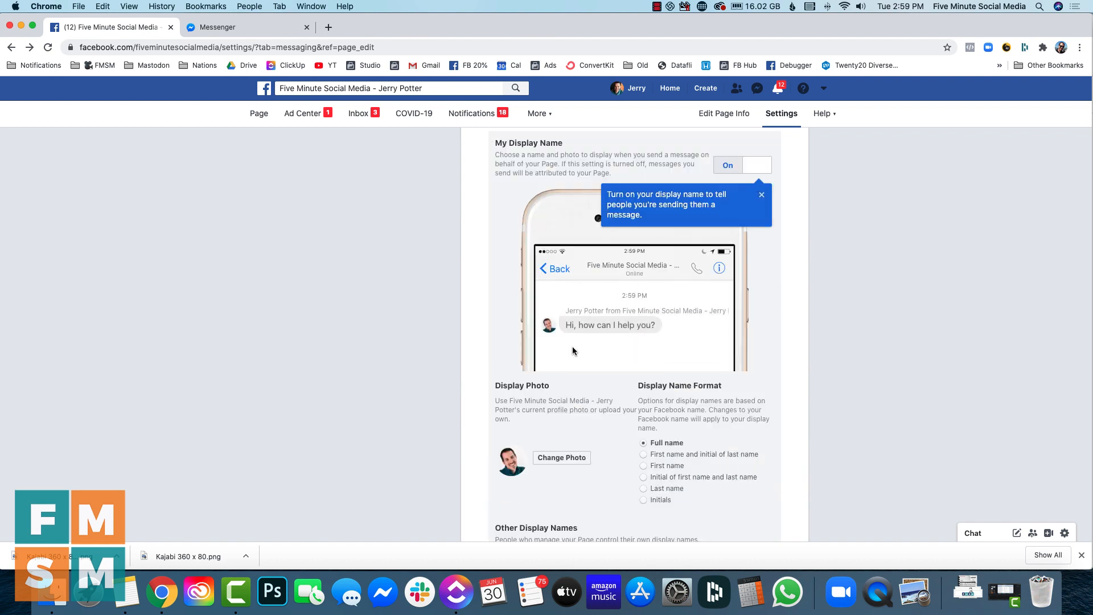
Examine the Page's current template and the order of its tabs under Templates and Tabs
left_click(322, 142)
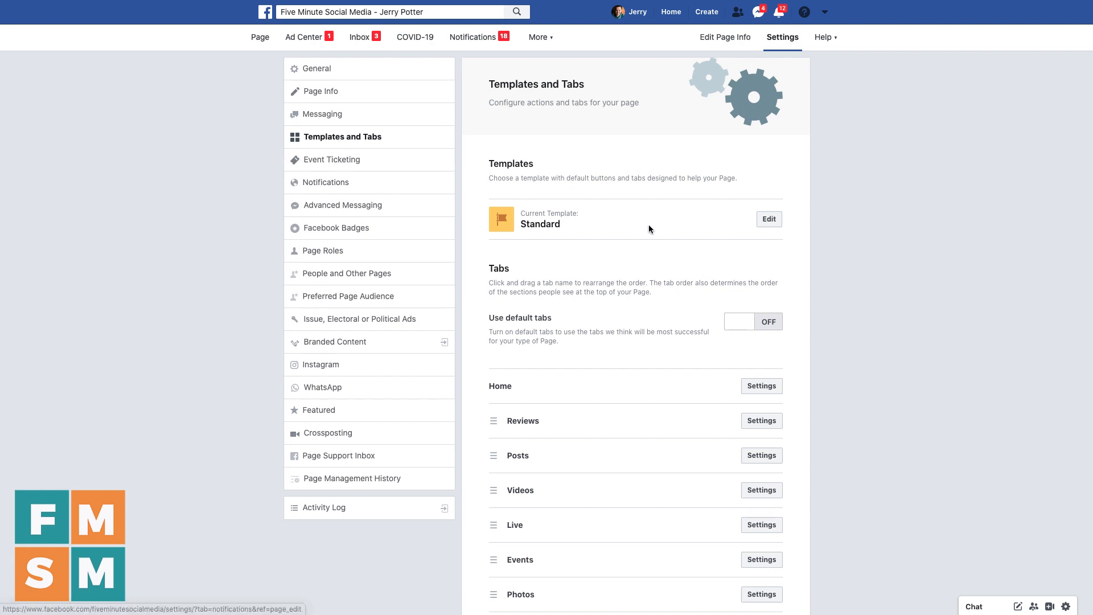
scroll(658, 237, "down", 5)
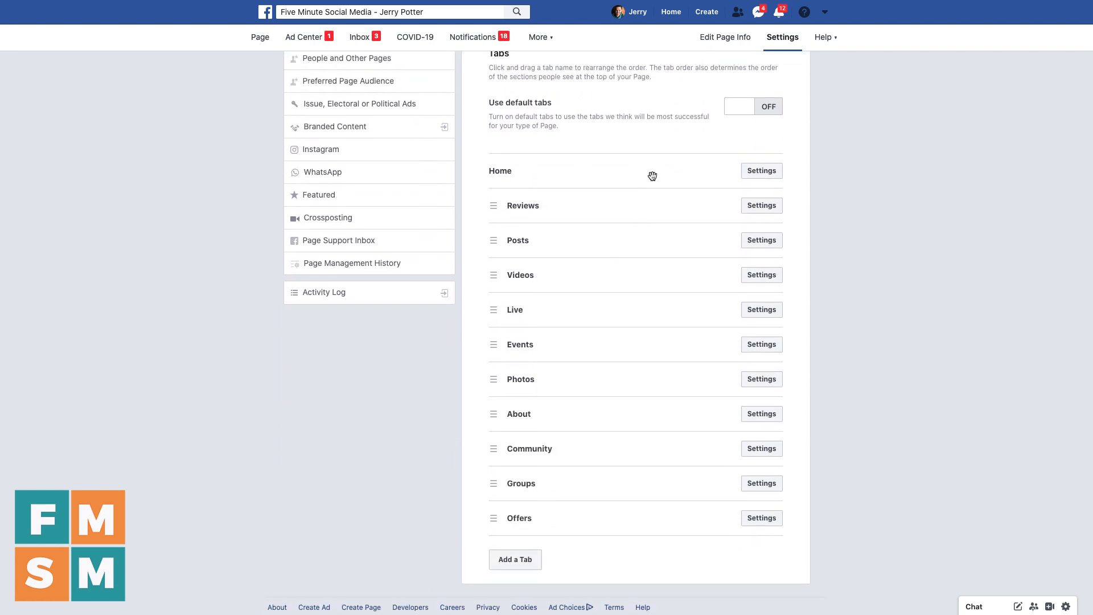
scroll(652, 175, "down", 2)
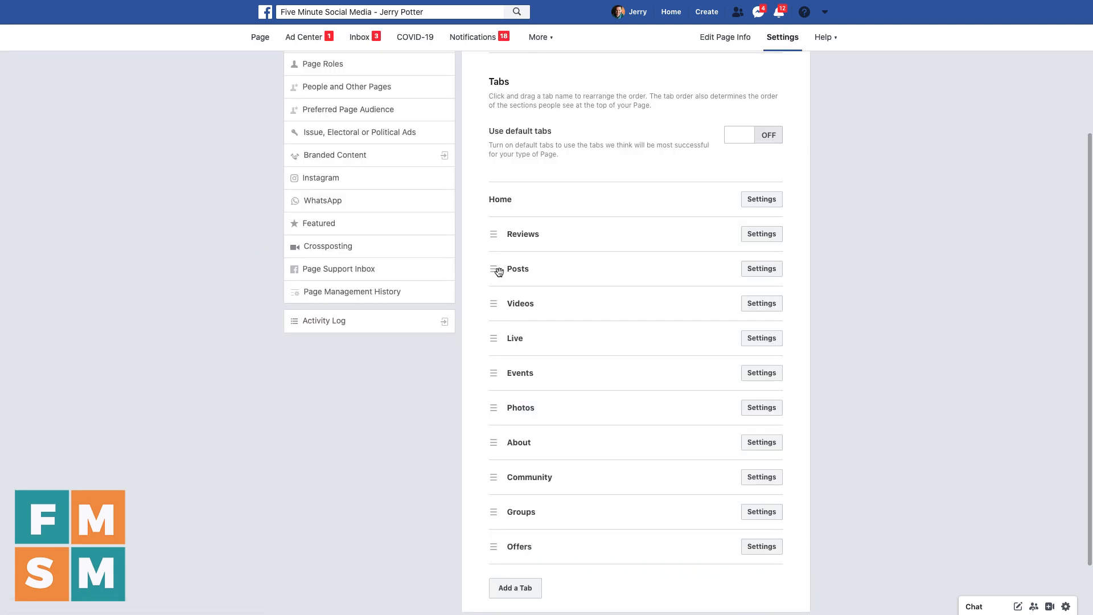
mouse_move(494, 268)
left_mouse_down()
mouse_move(499, 325)
mouse_move(497, 267)
left_mouse_up()
scroll(584, 309, "down", 2)
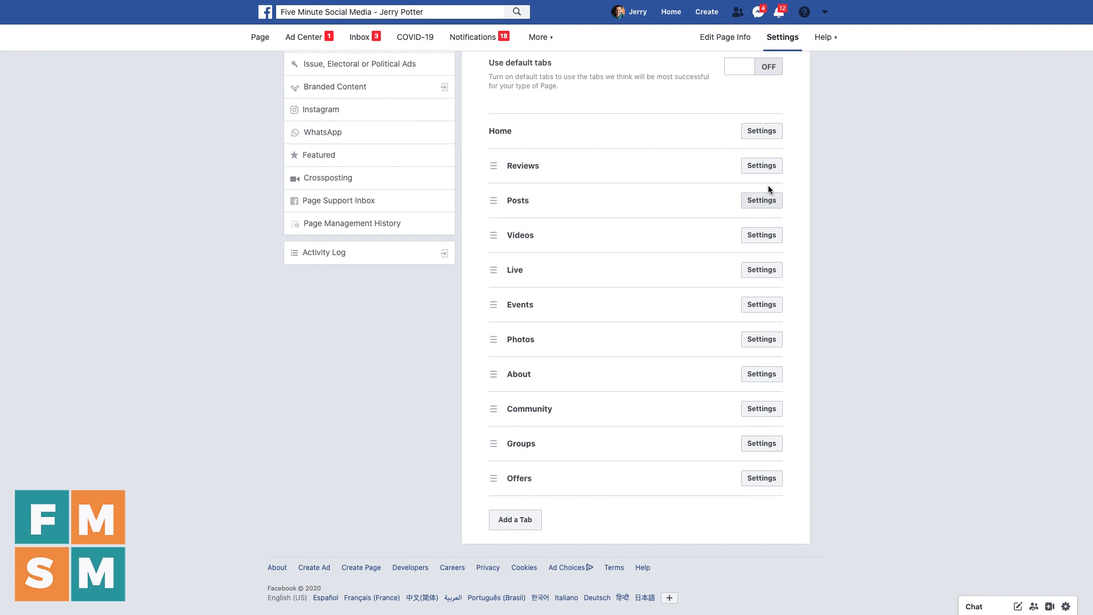
Try turning Show Reviews off and back on in the Reviews tab's settings
left_click(768, 166)
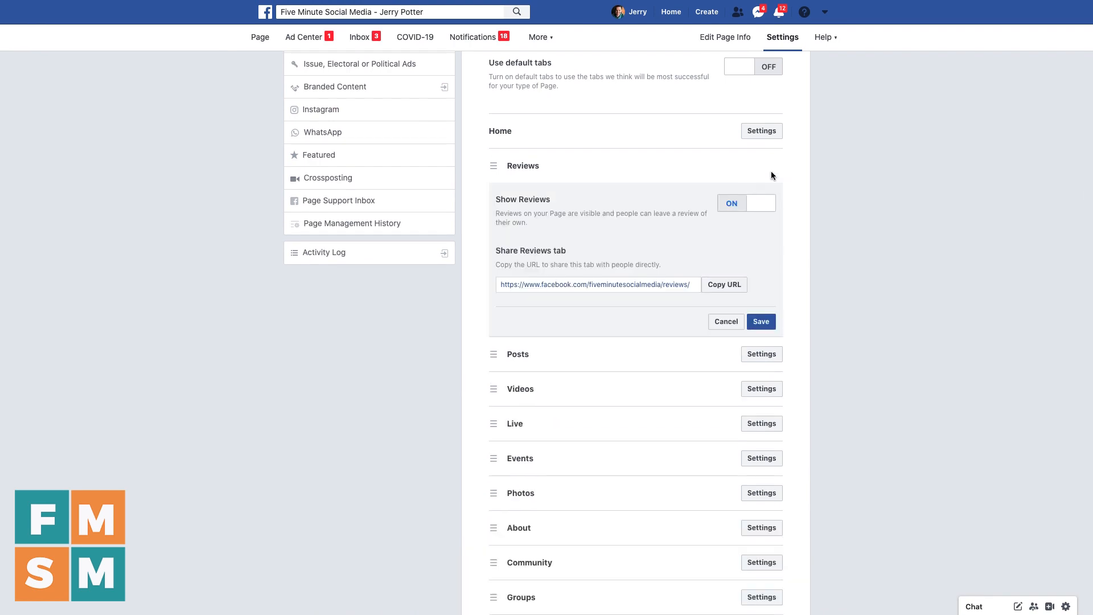
left_click(731, 209)
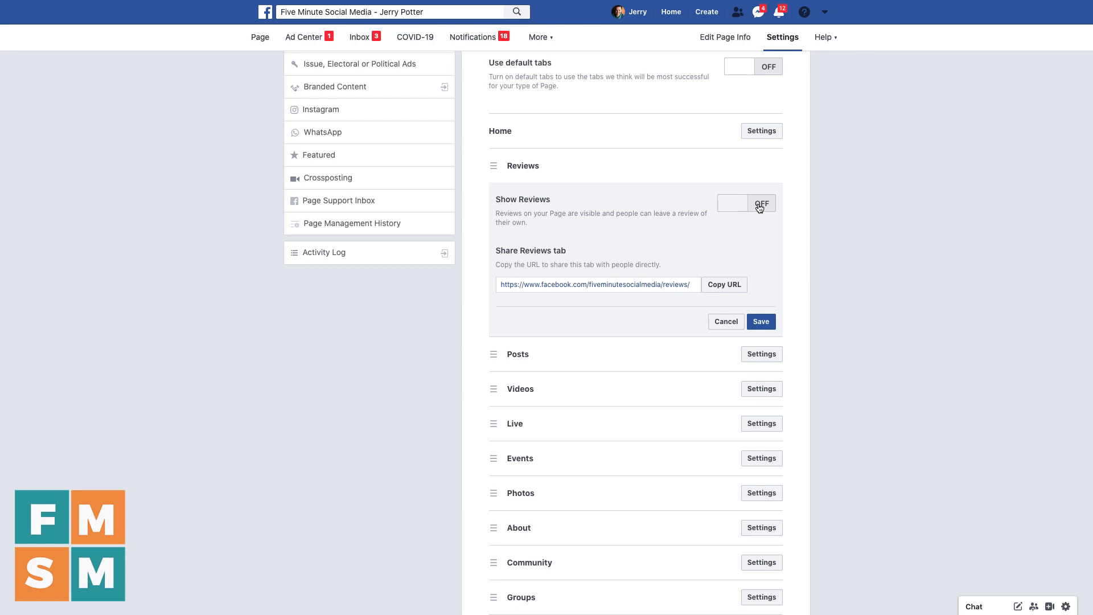
left_click(757, 208)
left_click(725, 321)
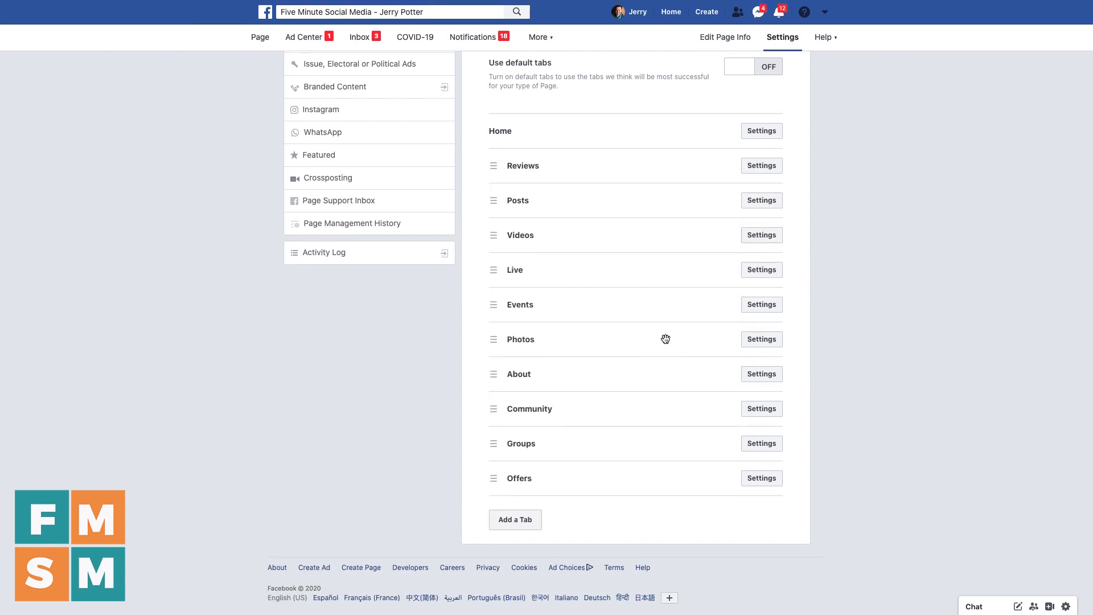
Turn off text message notifications in the Page's notification settings
scroll(663, 340, "up", 3)
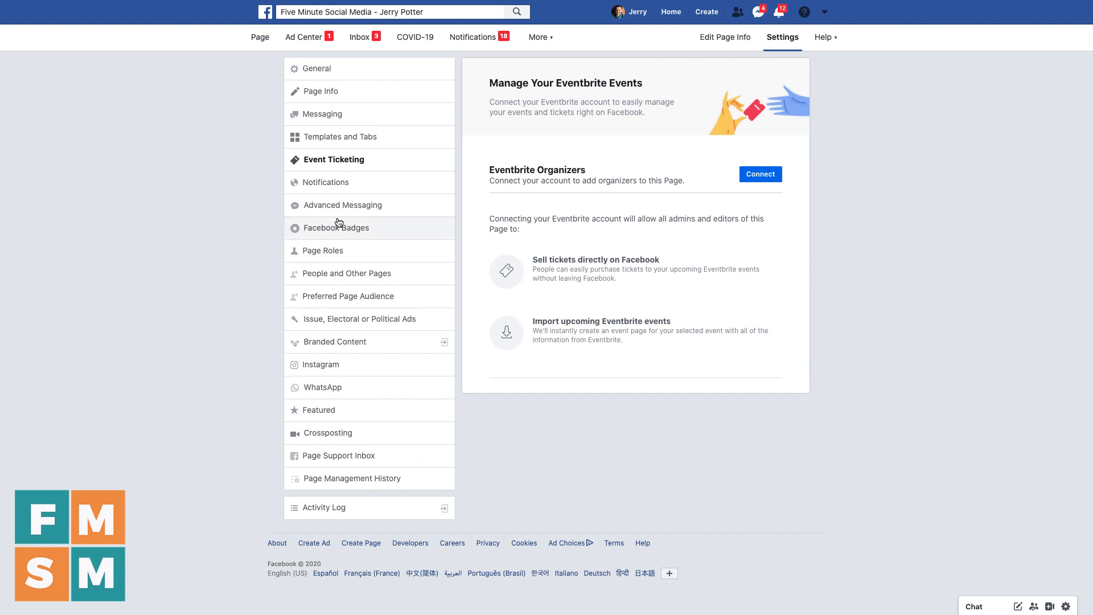
left_click(313, 187)
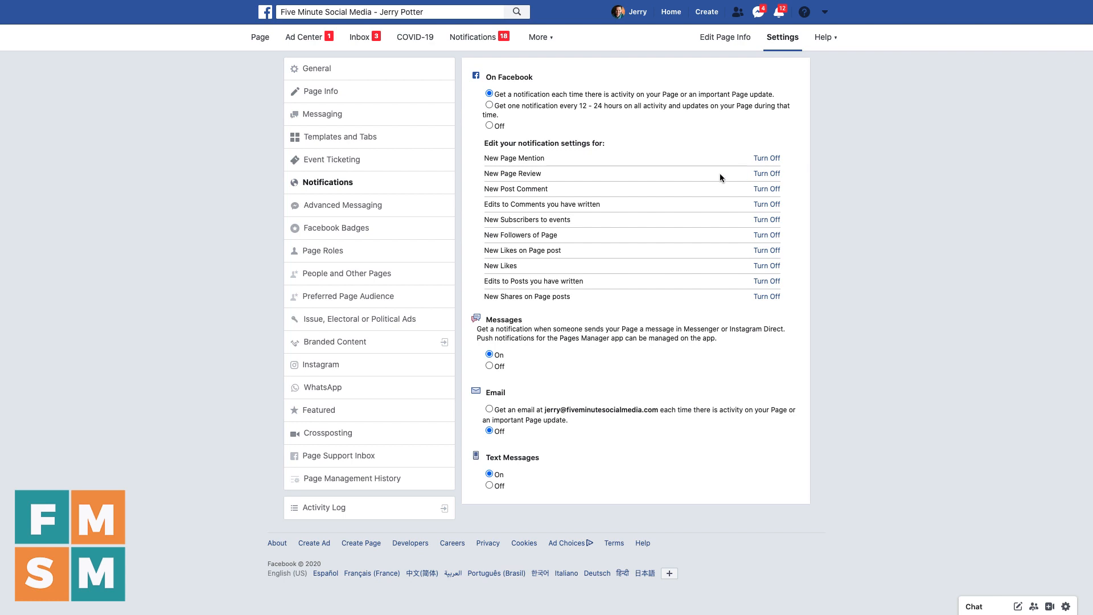
left_click(489, 485)
Turn off Facebook notifications for New Likes, New Likes on Page post, New Followers of Page and New Shares on Page posts
left_click(757, 267)
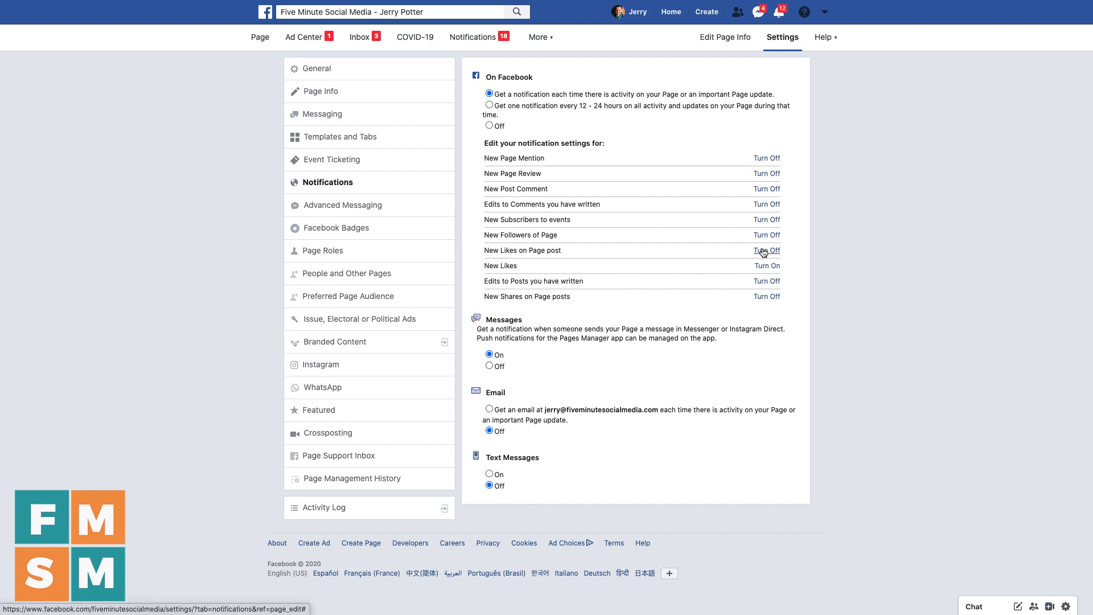
left_click(763, 250)
left_click(766, 236)
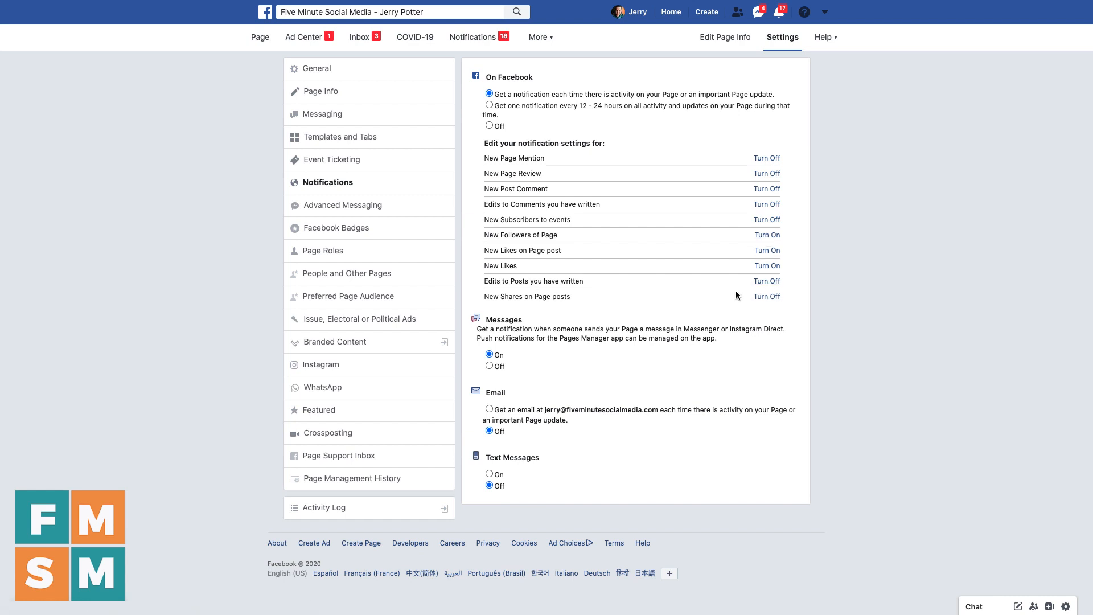
left_click(758, 297)
Open the Page's Advanced Messaging settings to review its response method and connected apps
left_click(365, 207)
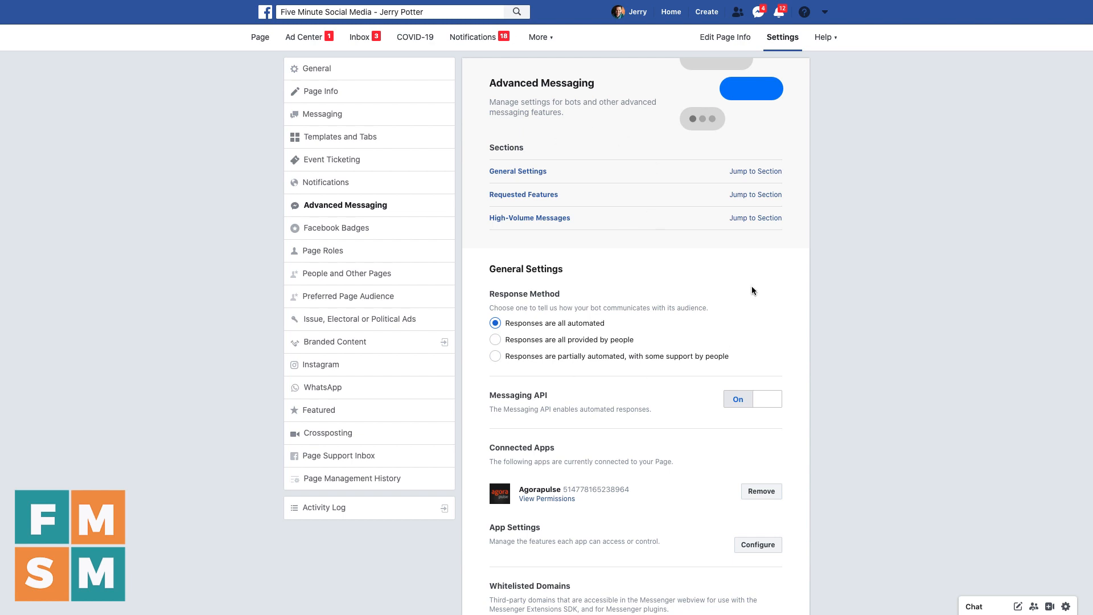
Turn on Top Fan Badges in the Page's Facebook Badges settings
left_click(343, 230)
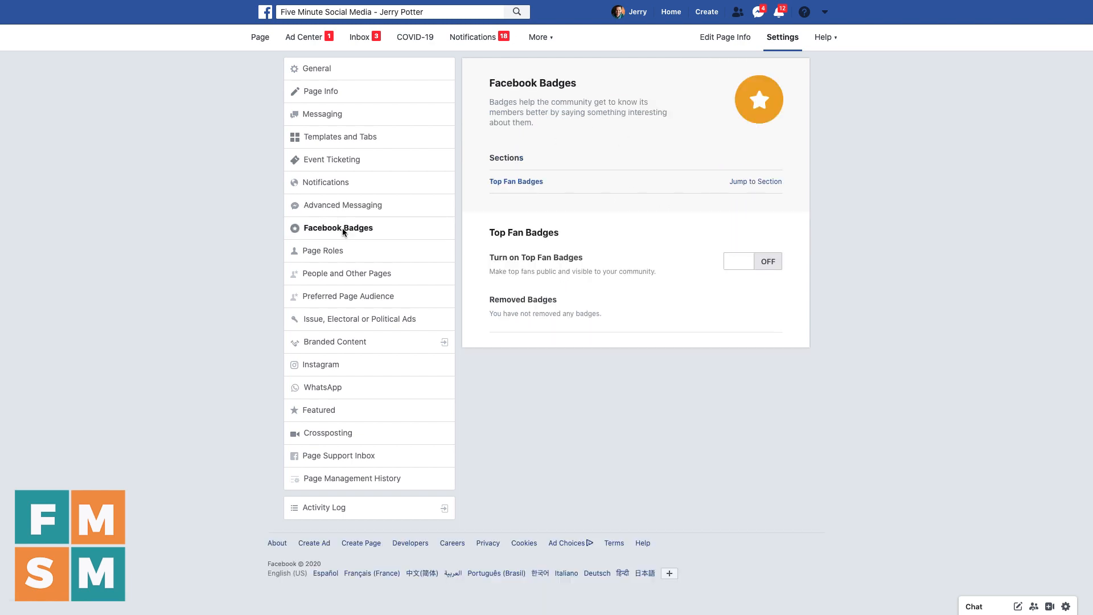
left_click(769, 263)
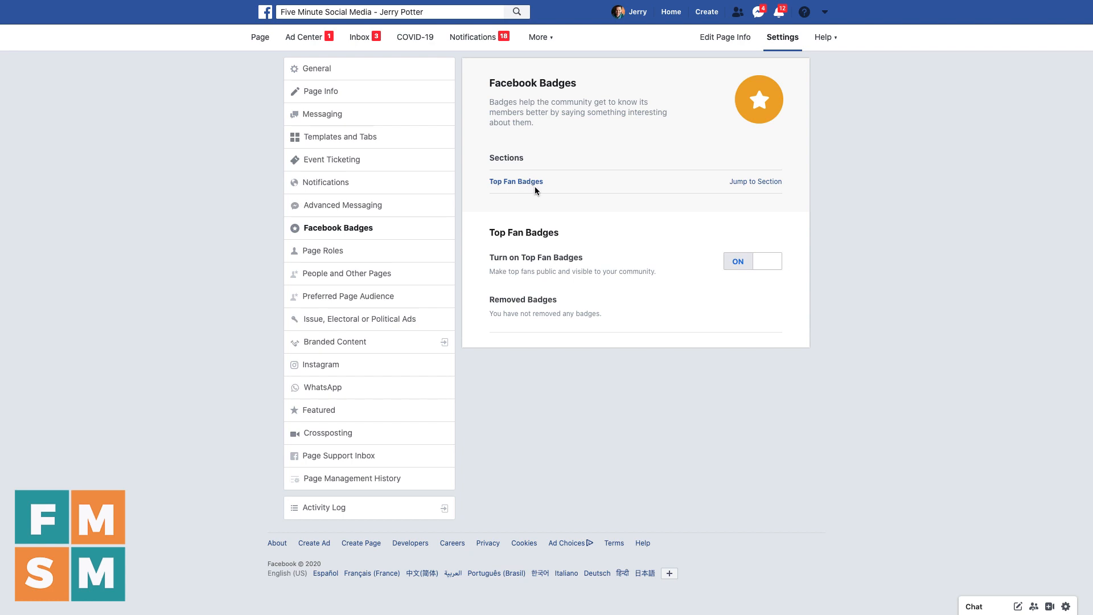
Open the Page Roles settings and view the role options for assigning a new Page role
left_click(333, 251)
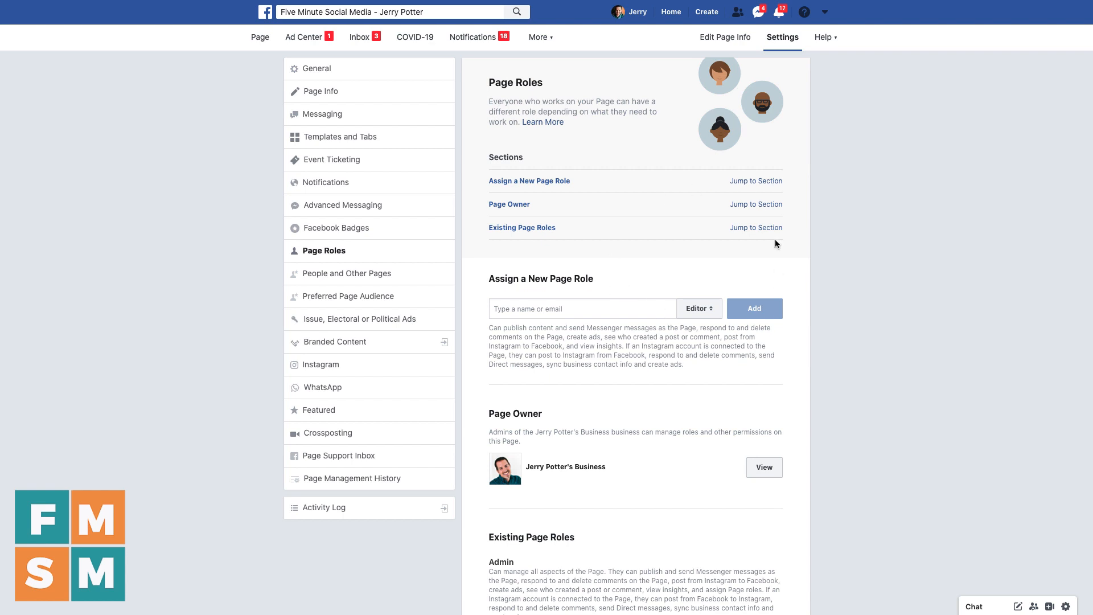
left_click(704, 312)
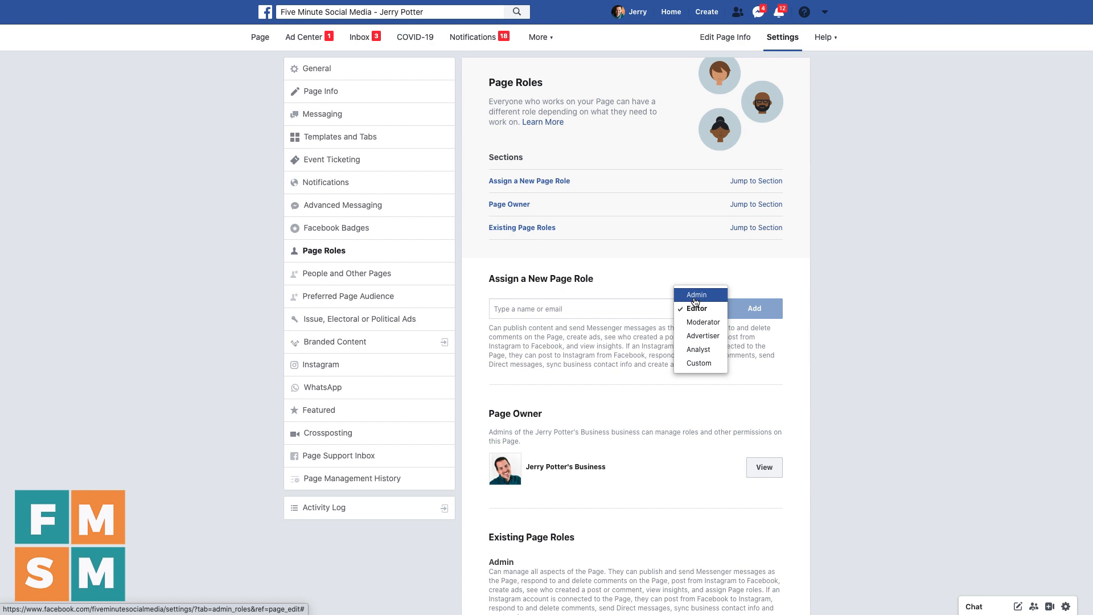
In People and Other Pages, select the first person who likes the Page and view the available remove and ban actions
left_click(334, 275)
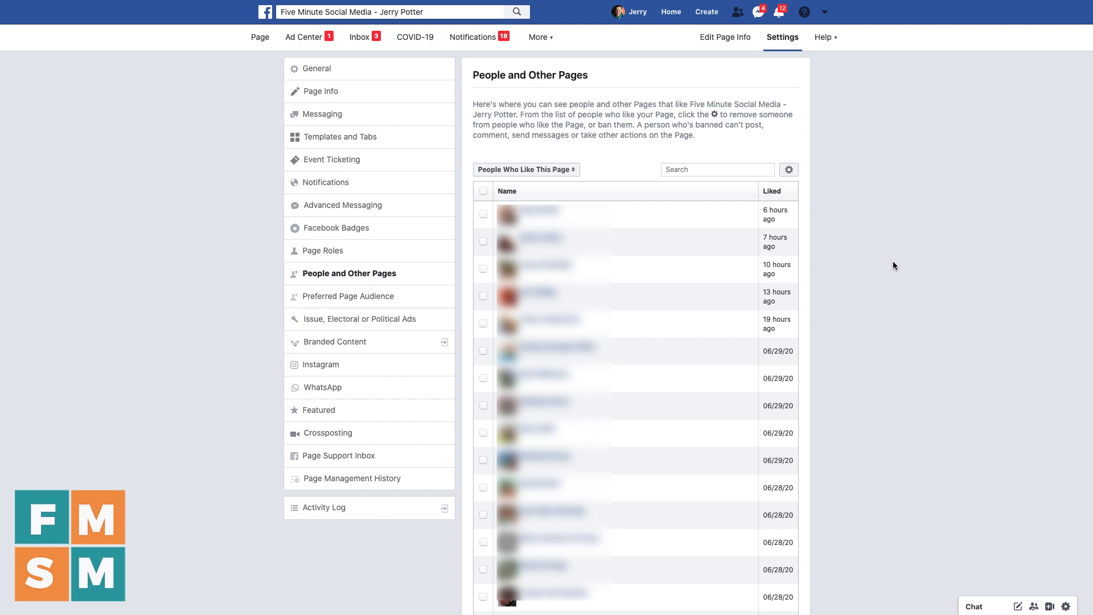
left_click(485, 214)
left_click(789, 172)
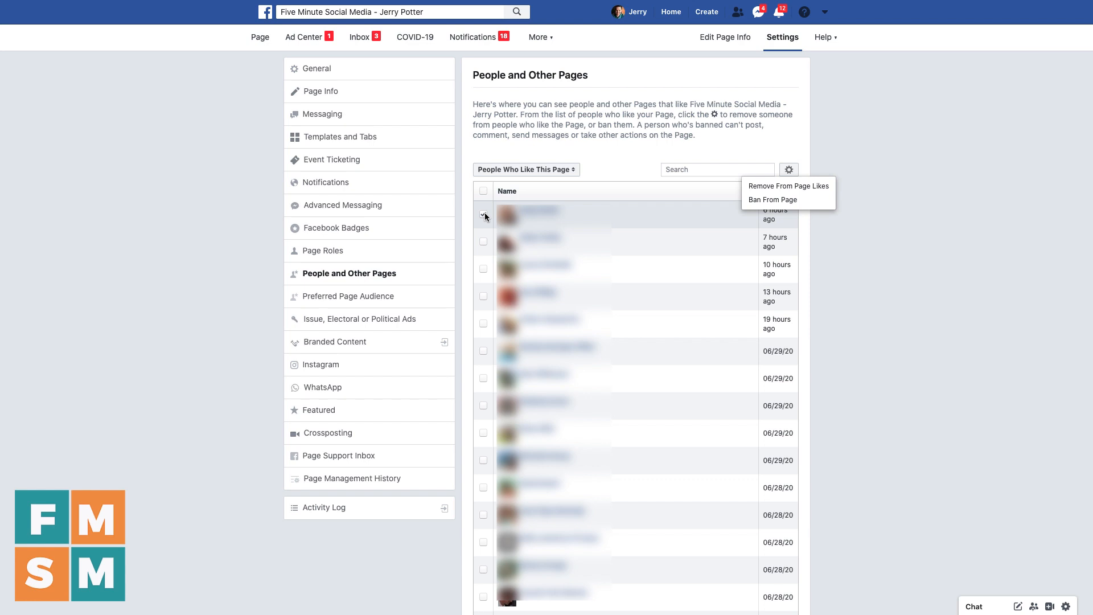
Look through the Preferred Page Audience, Issue, Electoral or Political Ads, Instagram, WhatsApp and Featured settings
left_click(353, 296)
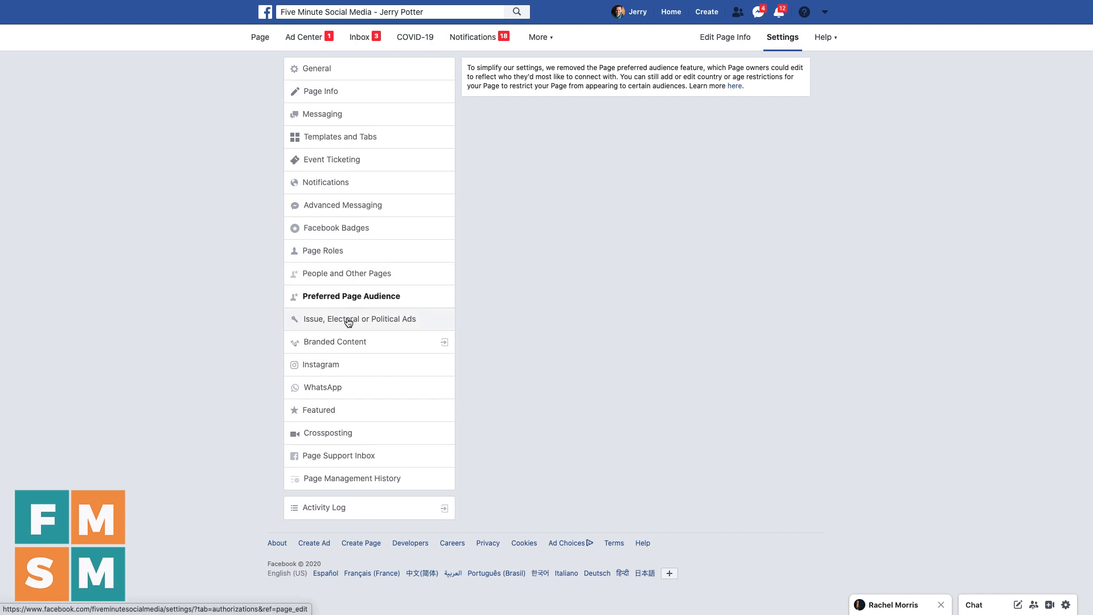
left_click(348, 321)
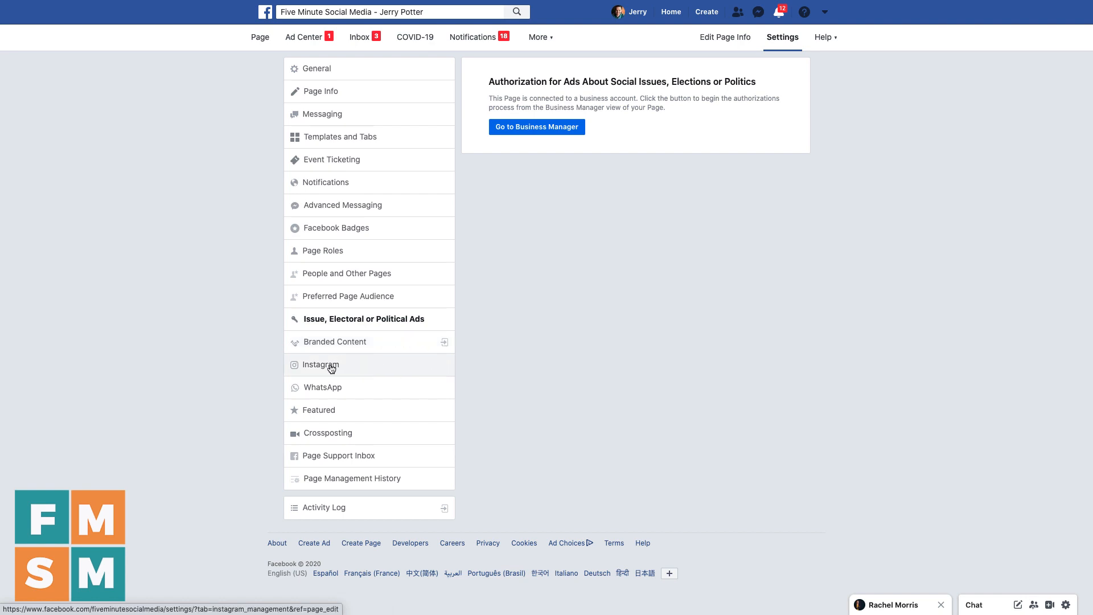
left_click(352, 368)
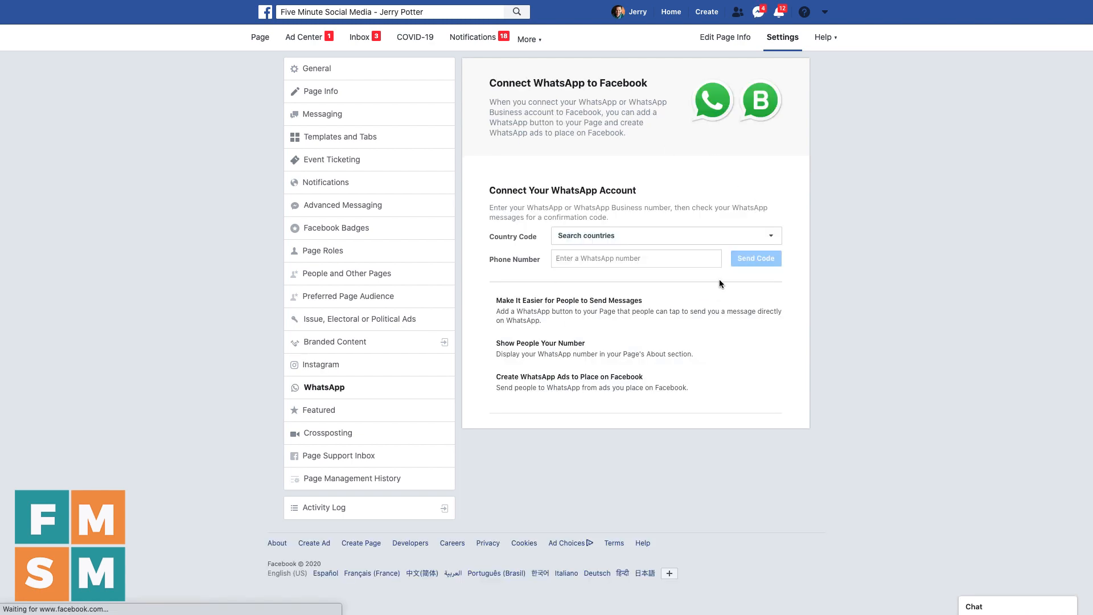
left_click(322, 411)
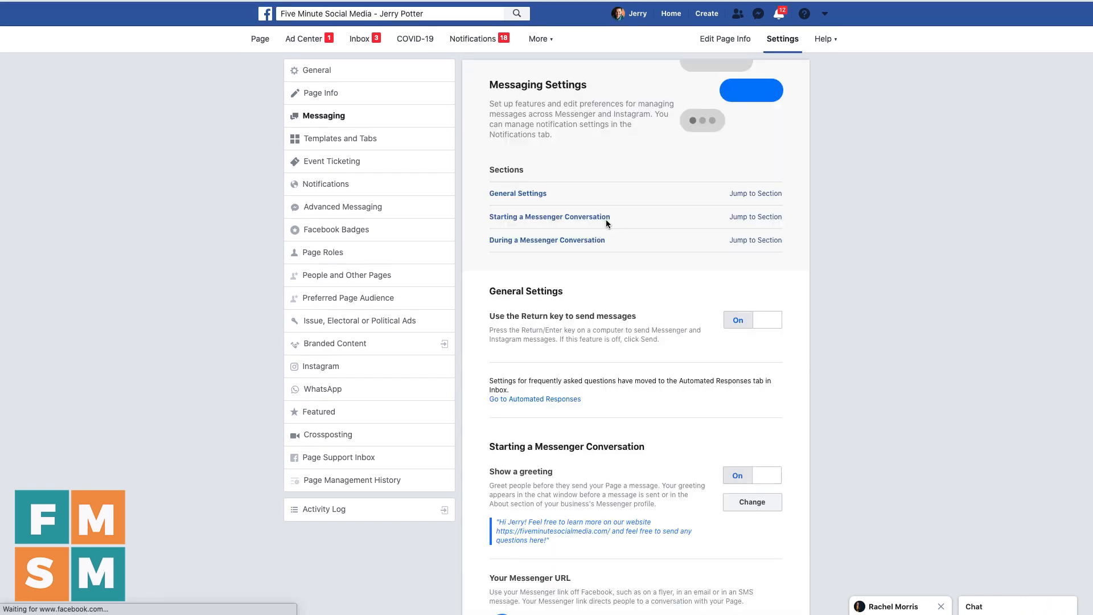
Go to the Page's Automated Responses from the General Settings section of the Messaging settings
scroll(568, 375, "down", 3)
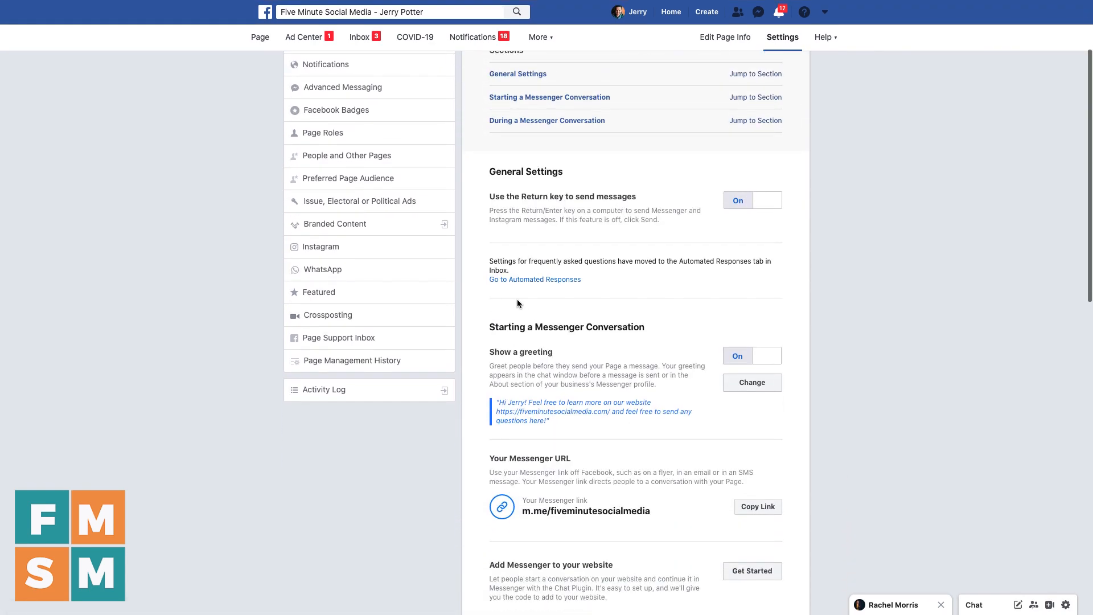
left_click(544, 283)
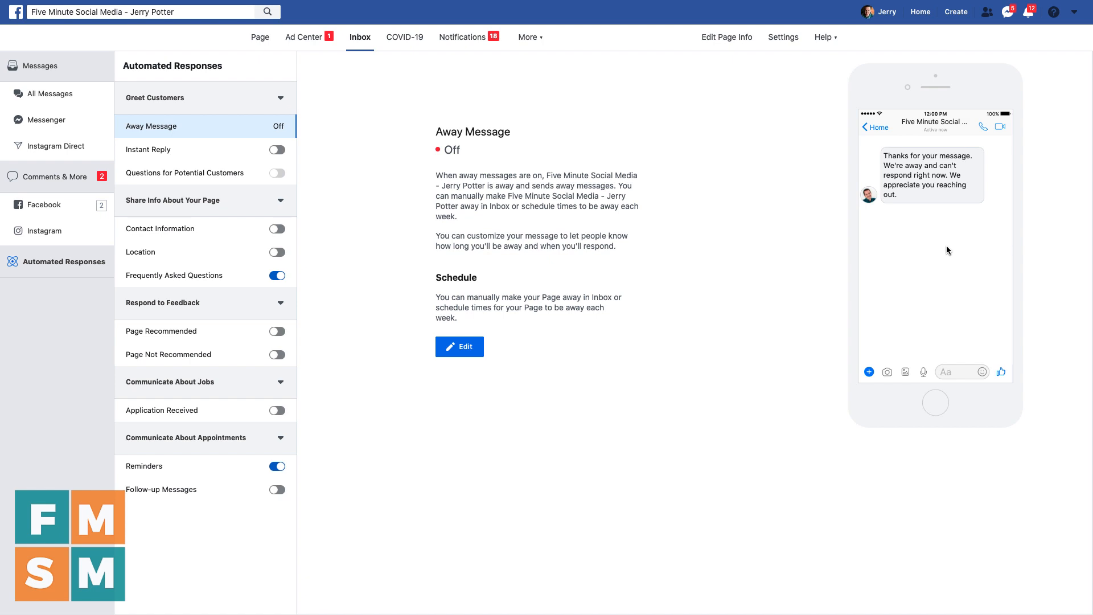
Review the Away Message's timing, text and personalization options, and view the Instant Reply message
left_click(460, 346)
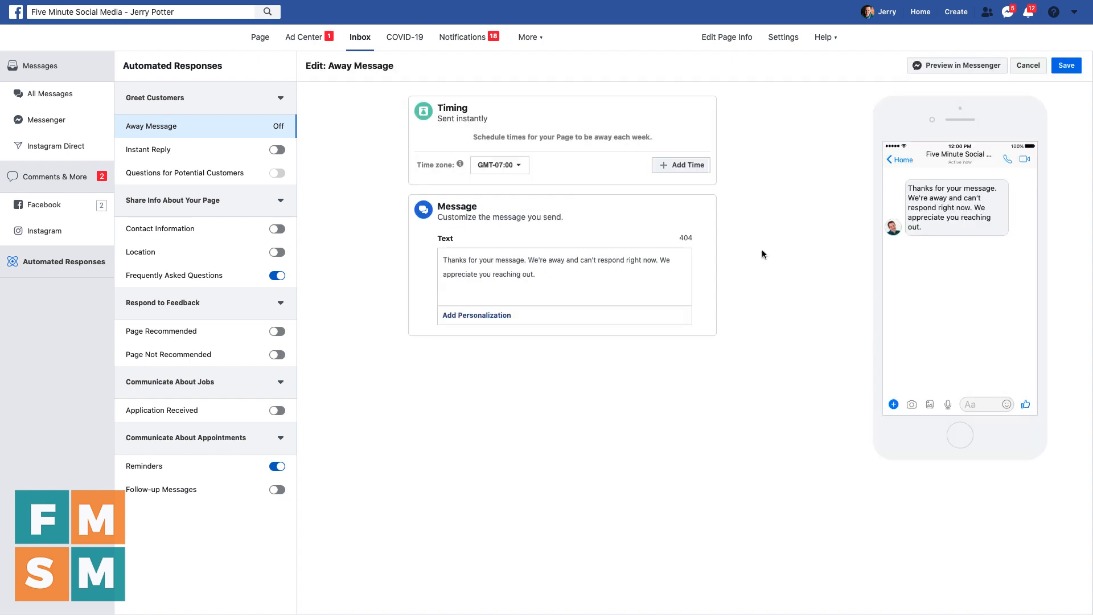
left_click(475, 321)
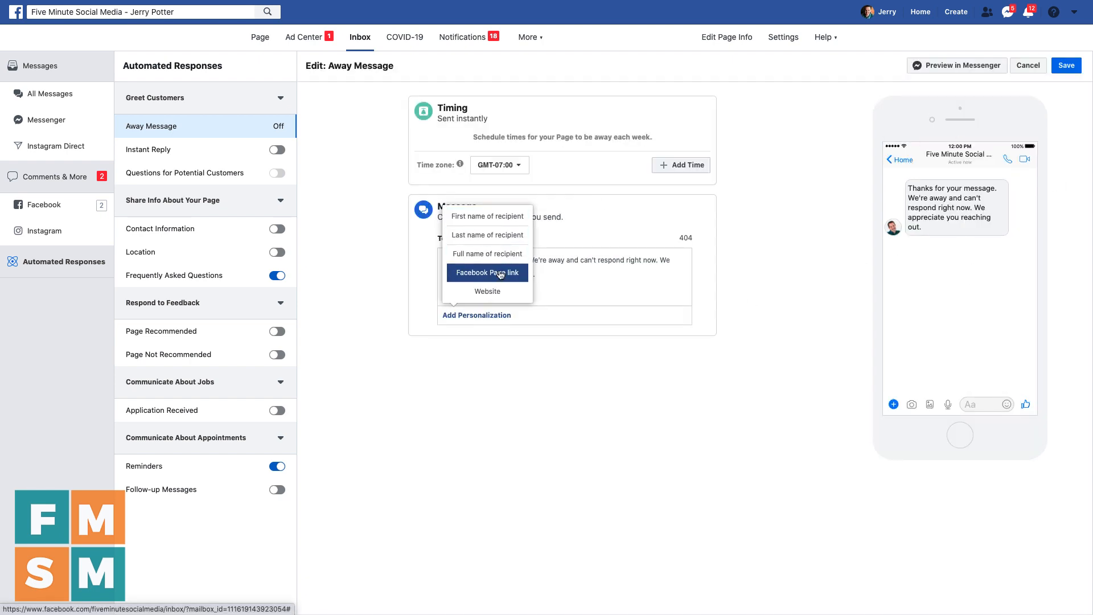
left_click(723, 311)
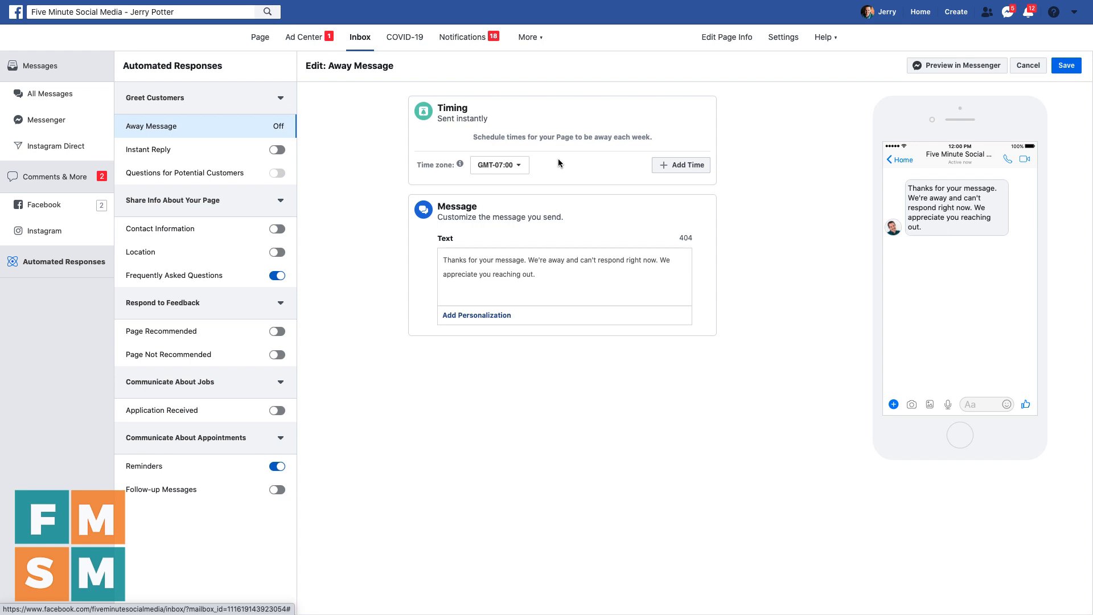
left_click(196, 152)
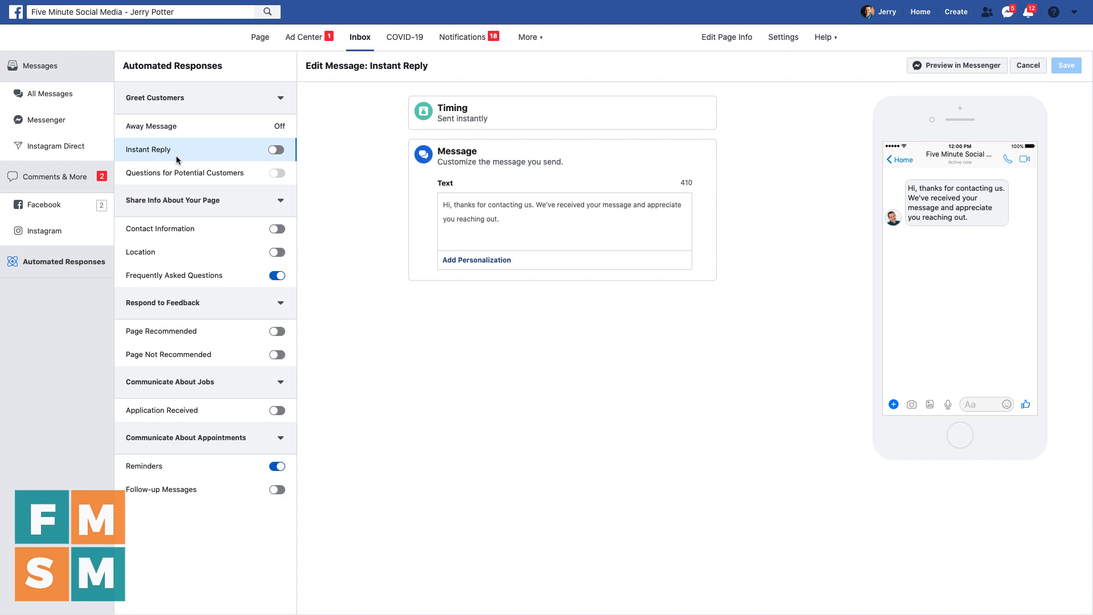
Examine the Questions for Potential Customers setup, including the question type choices for Question #1, the reminder and the completion message
left_click(182, 172)
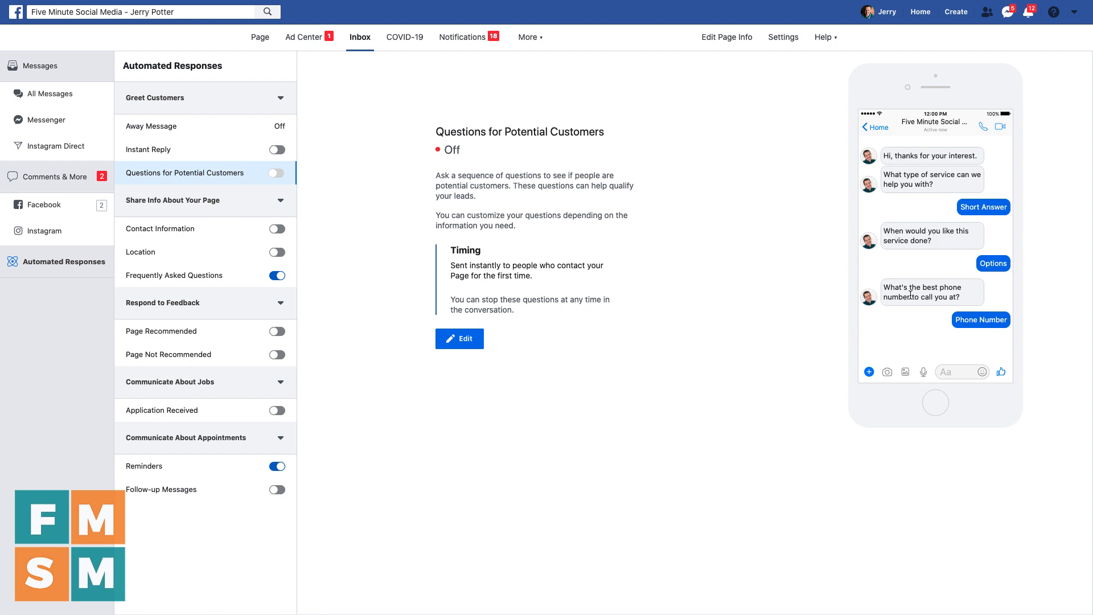
left_click(462, 337)
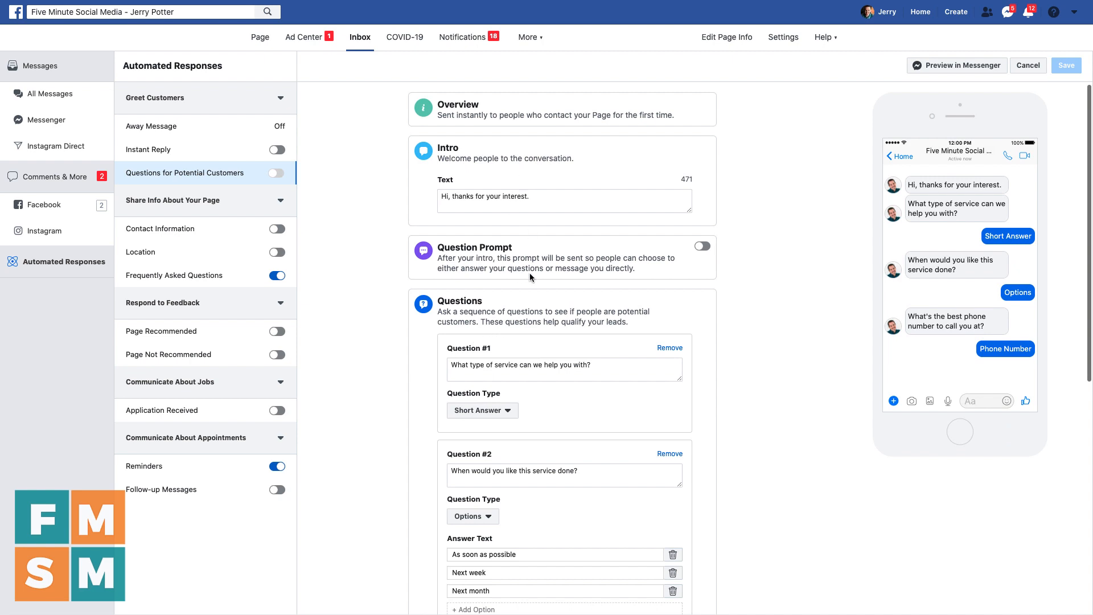
scroll(529, 278, "down", 4)
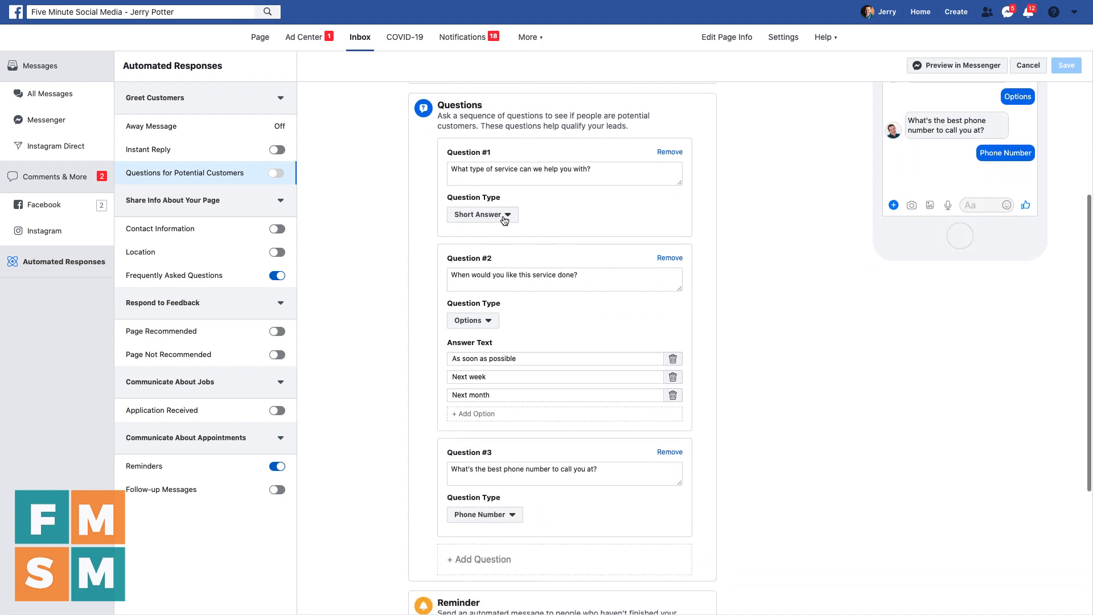
left_click(504, 217)
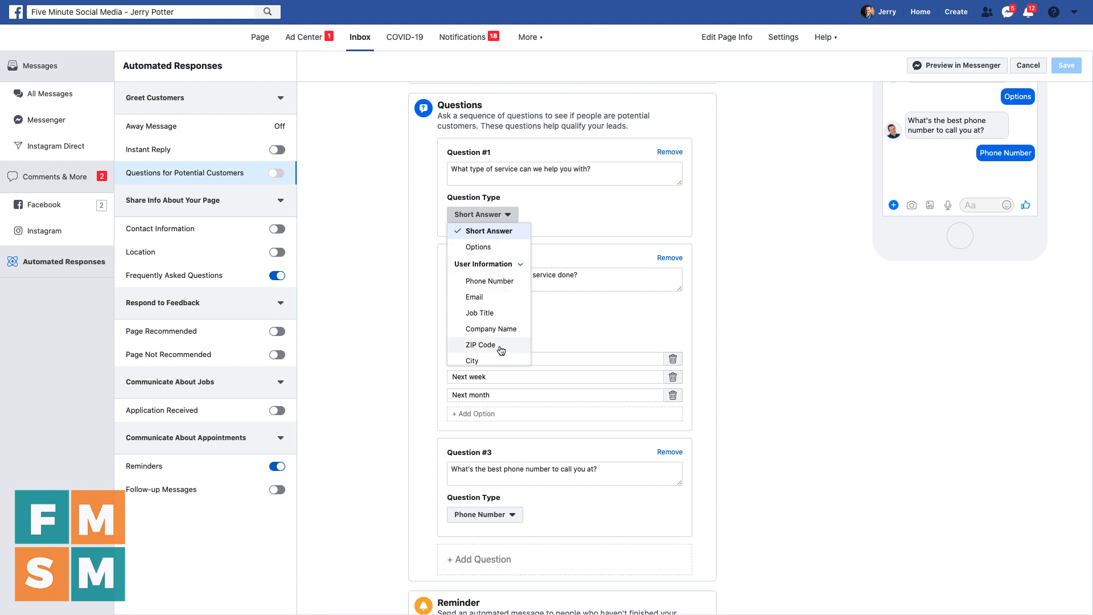
scroll(502, 325, "down", 2)
scroll(501, 327, "up", 2)
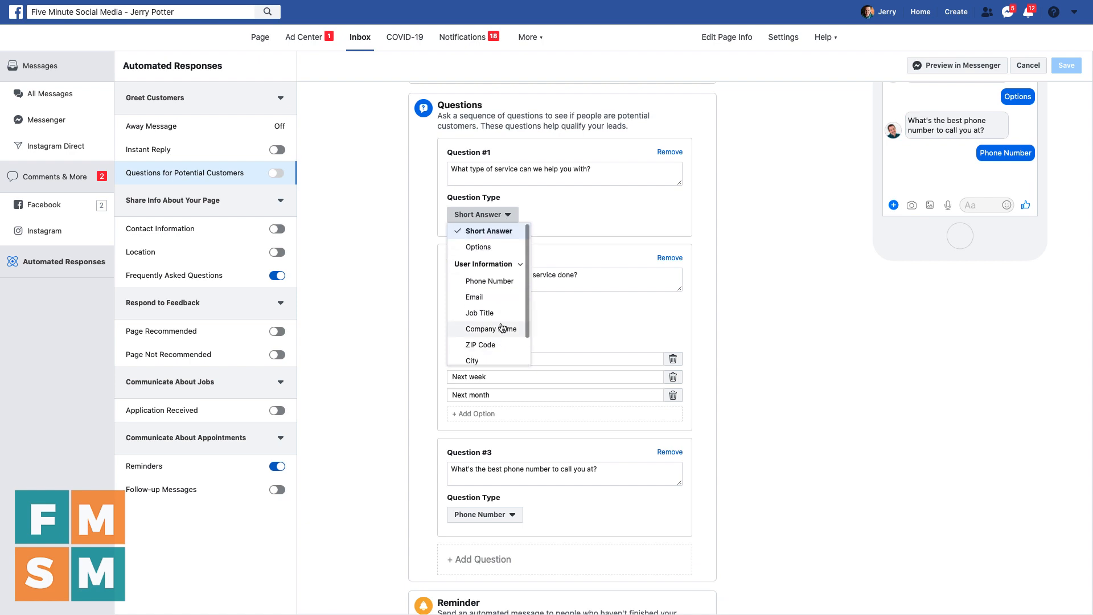
left_click(581, 220)
scroll(576, 262, "down", 4)
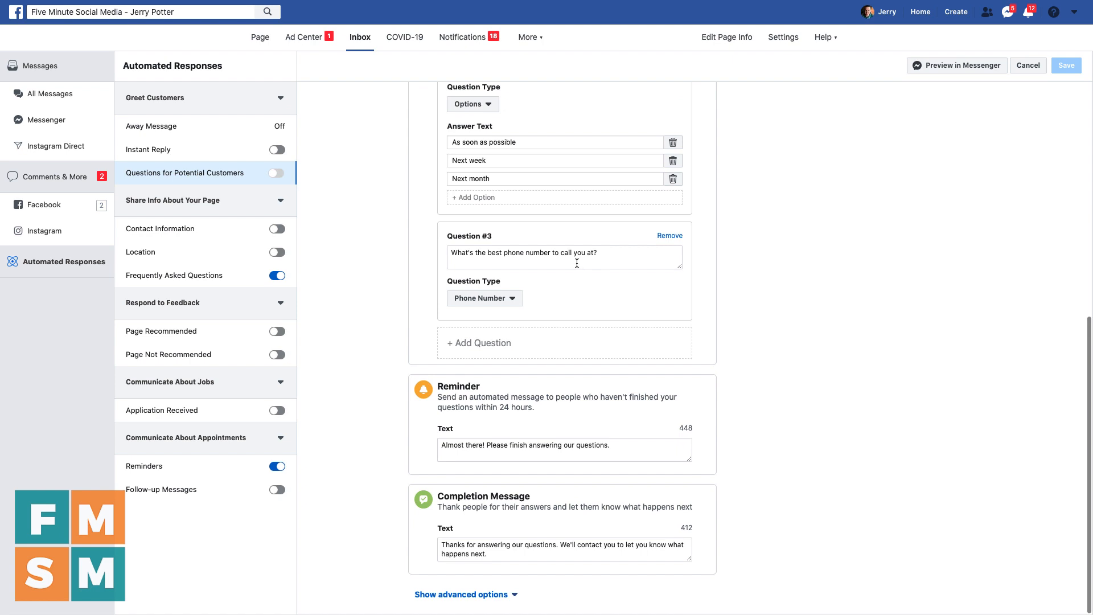
Review the Contact Information and Location automated responses
left_click(171, 228)
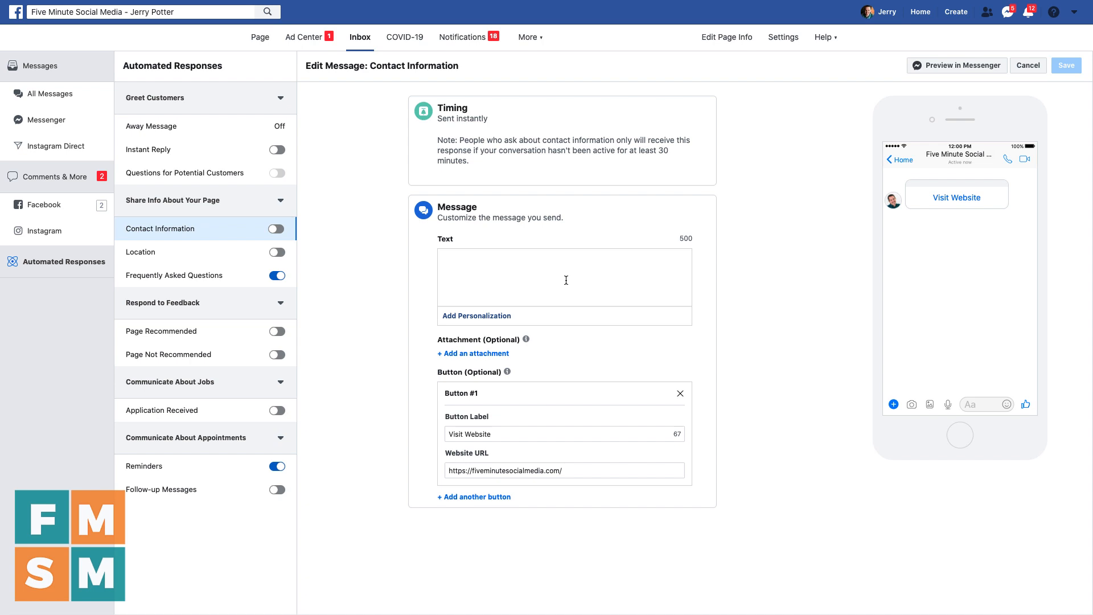
left_click(169, 254)
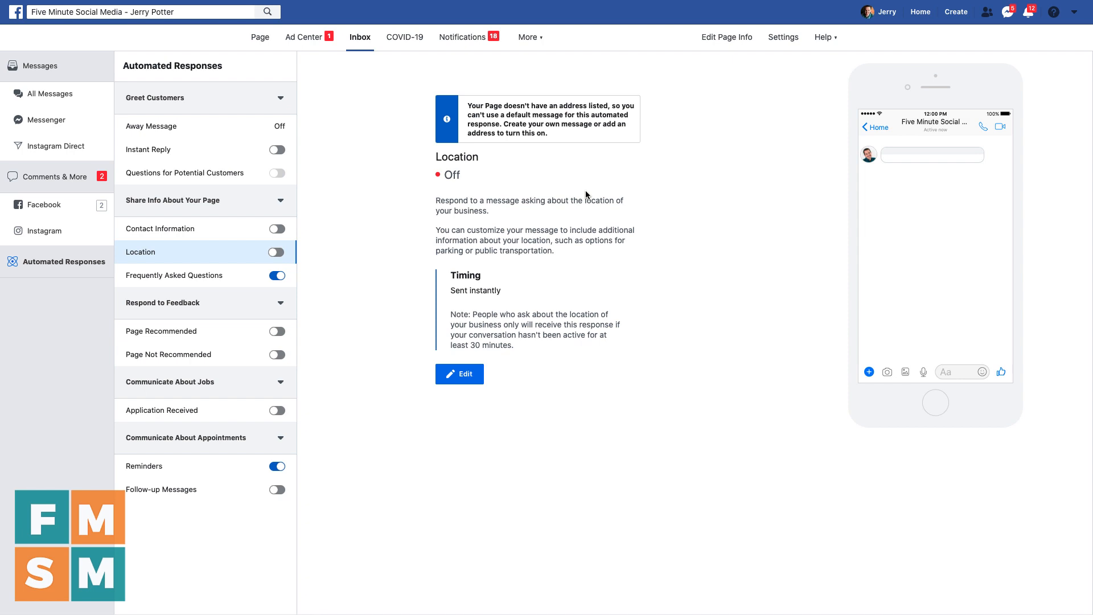
Examine the Frequently Asked Questions setup, reading through each question's automated response and link button
left_click(179, 279)
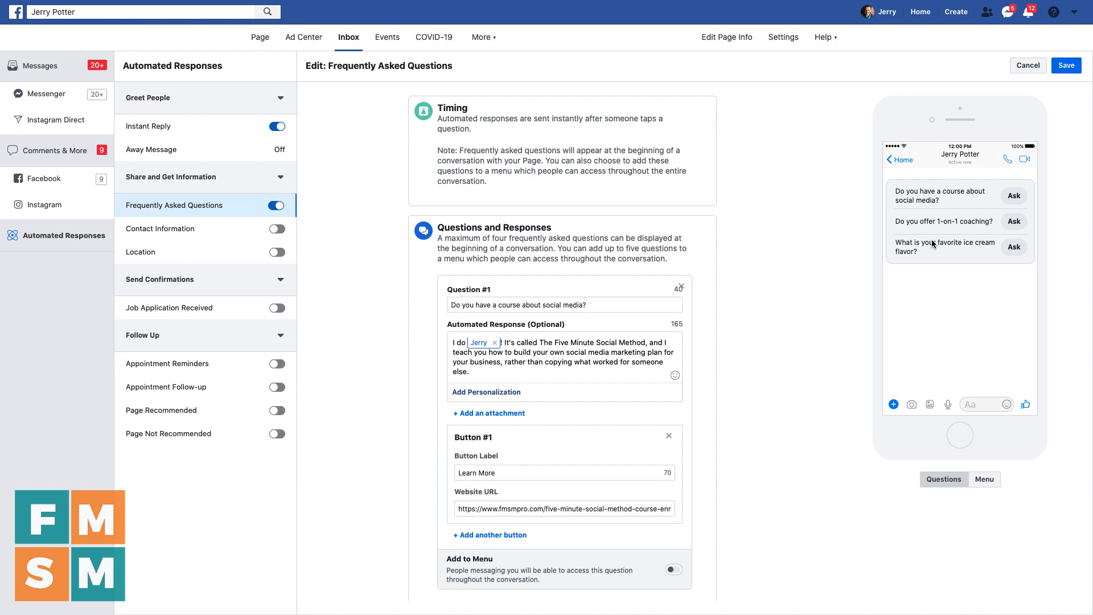
scroll(634, 261, "down", 2)
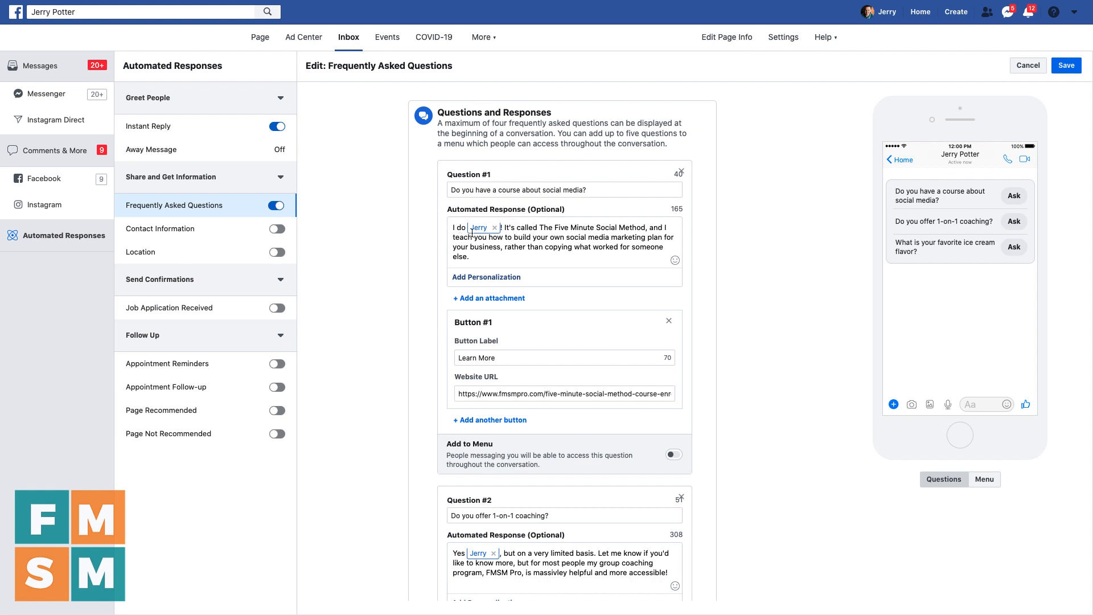
type("I only take 25 people in the program at a time, so if you're interested it's a good idea to sign up for the Early-Bird Waitlist.")
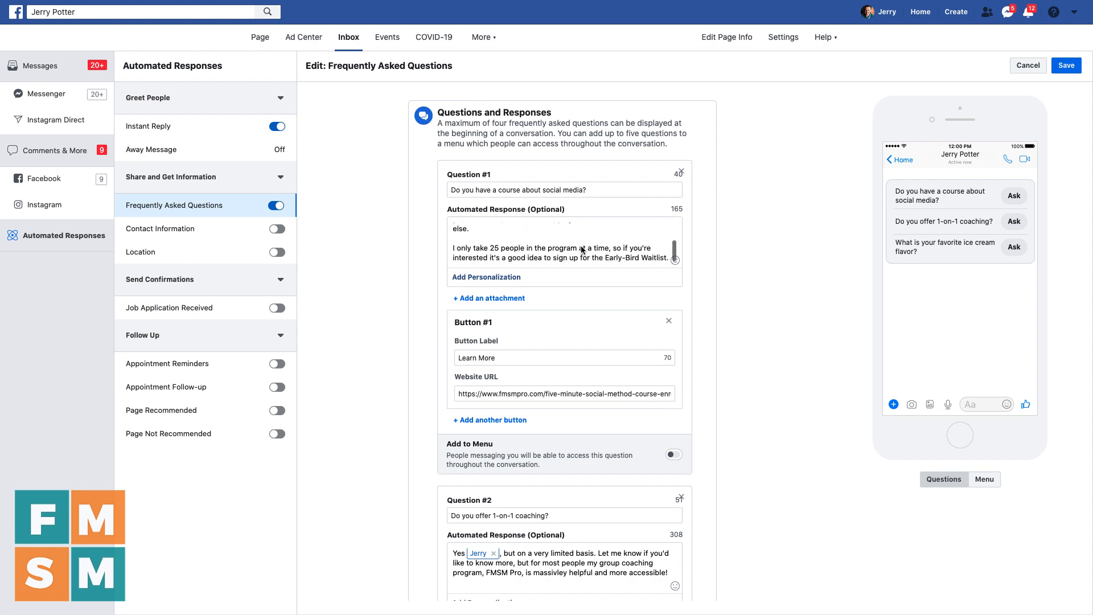
scroll(569, 321, "down", 2)
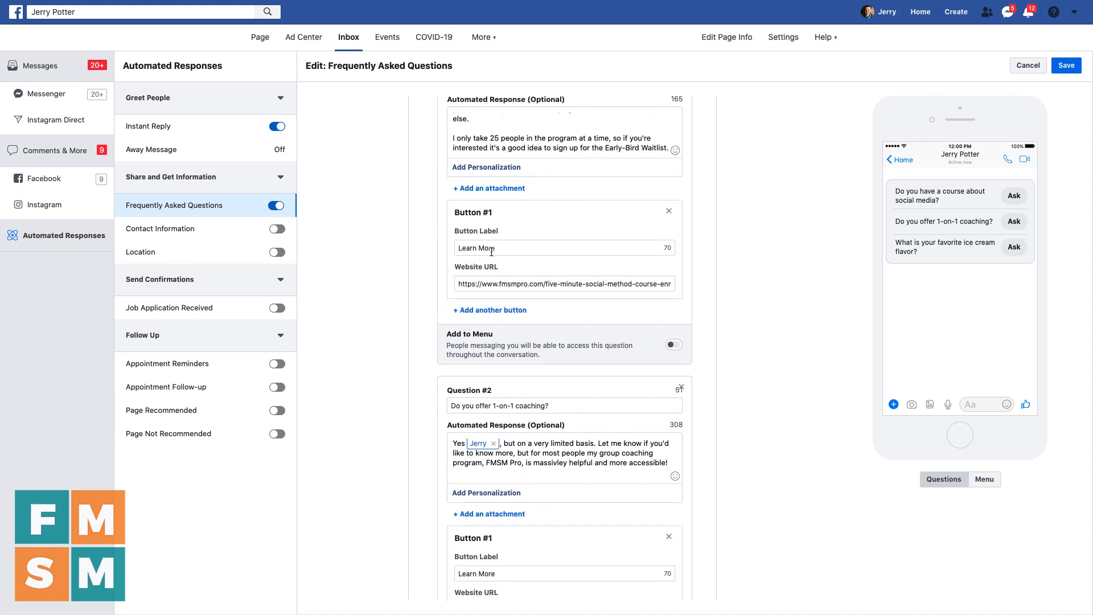
scroll(411, 271, "down", 5)
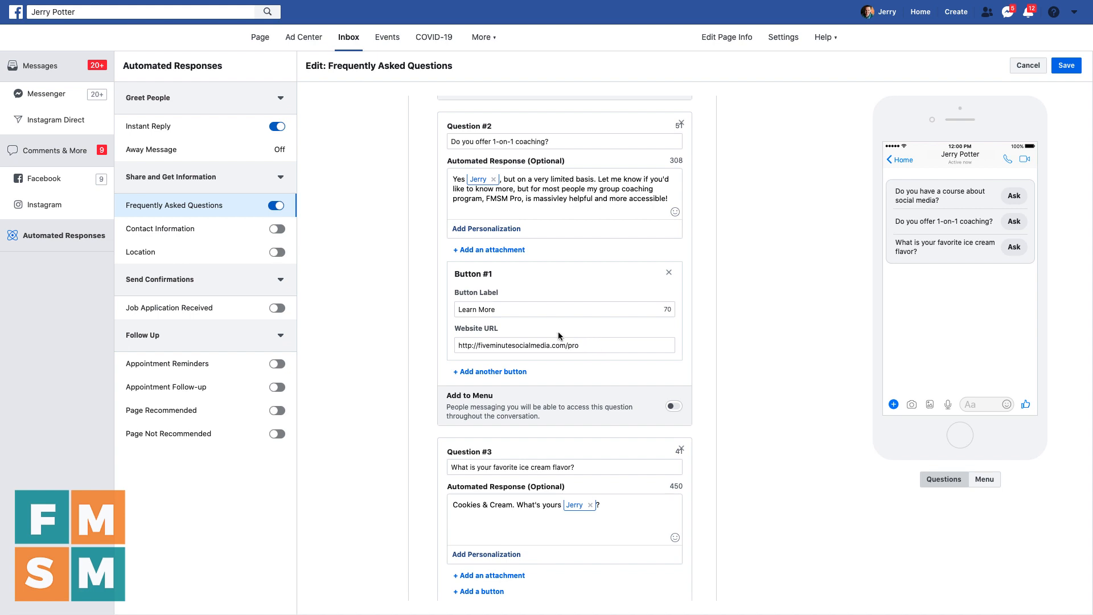
scroll(557, 333, "down", 2)
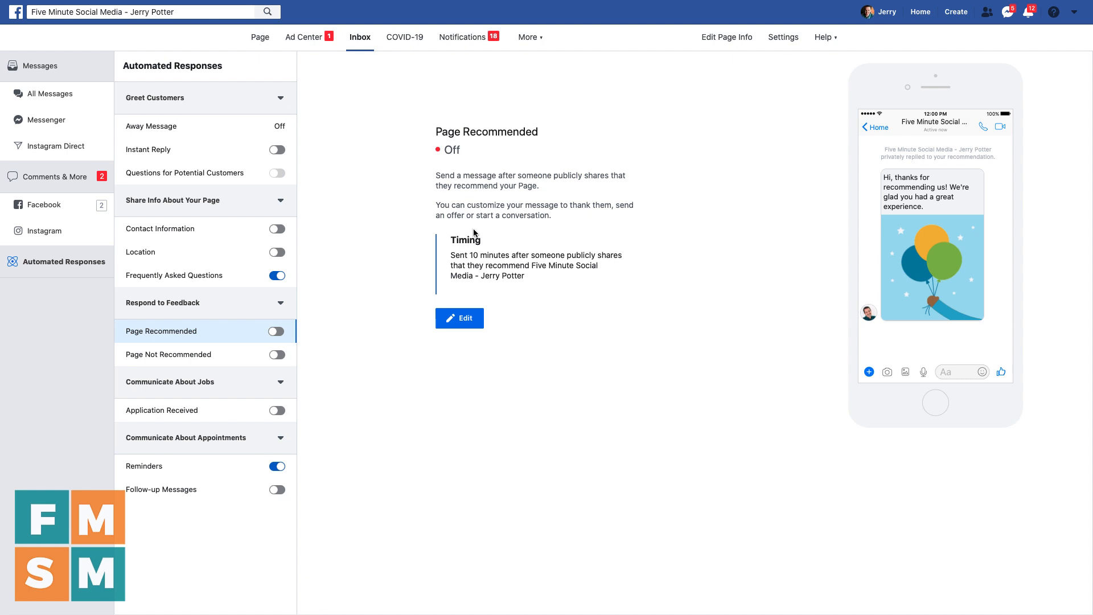
Review the Page Recommended message and its personalization options, and view the Page Not Recommended response
left_click(463, 317)
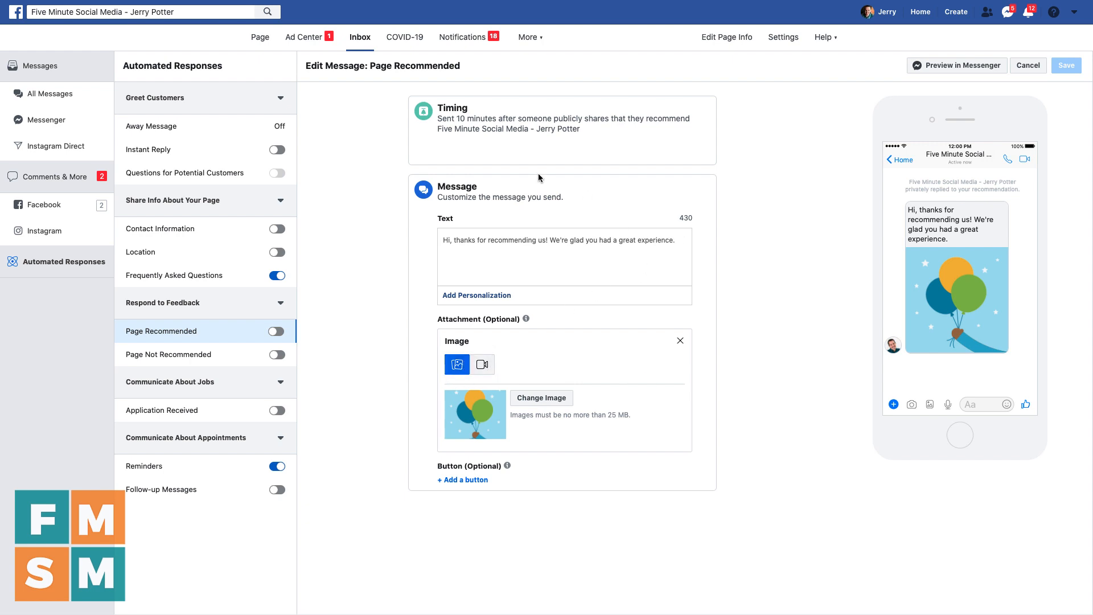
left_click(493, 295)
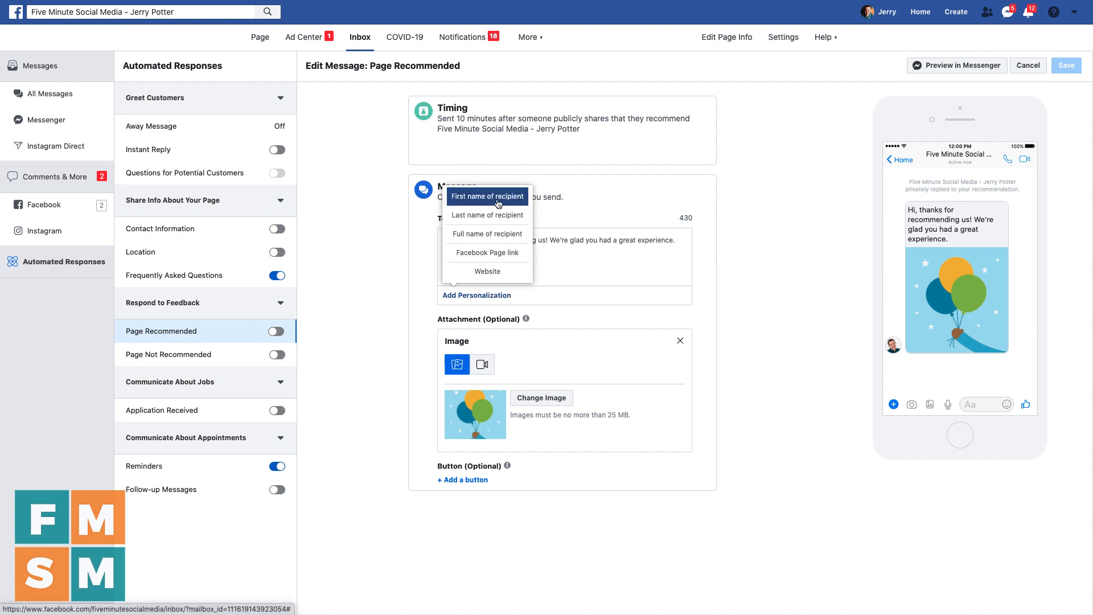
left_click(814, 256)
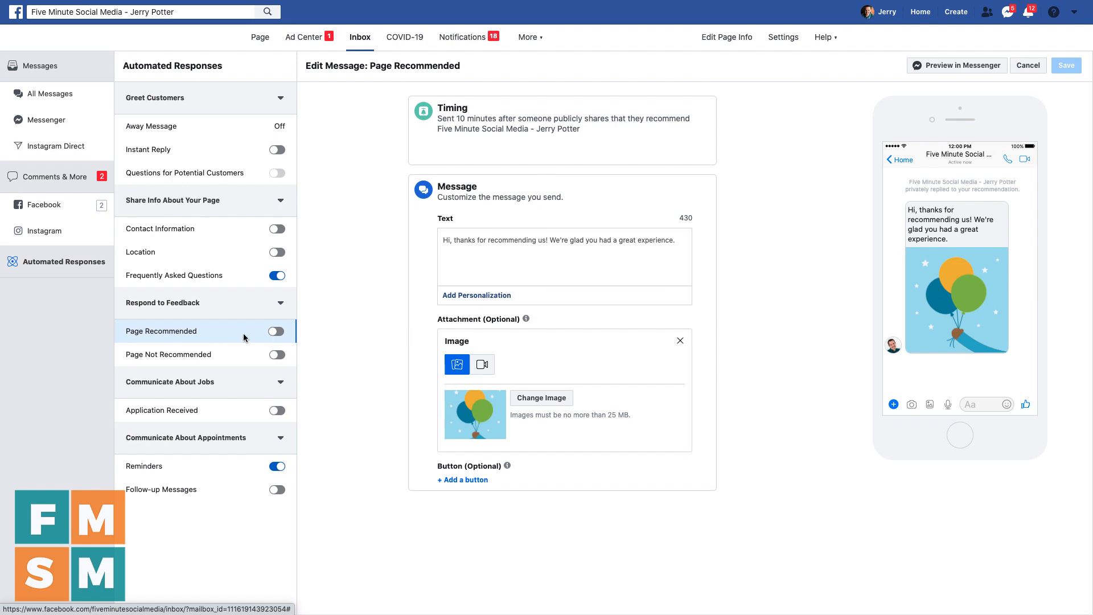
left_click(198, 356)
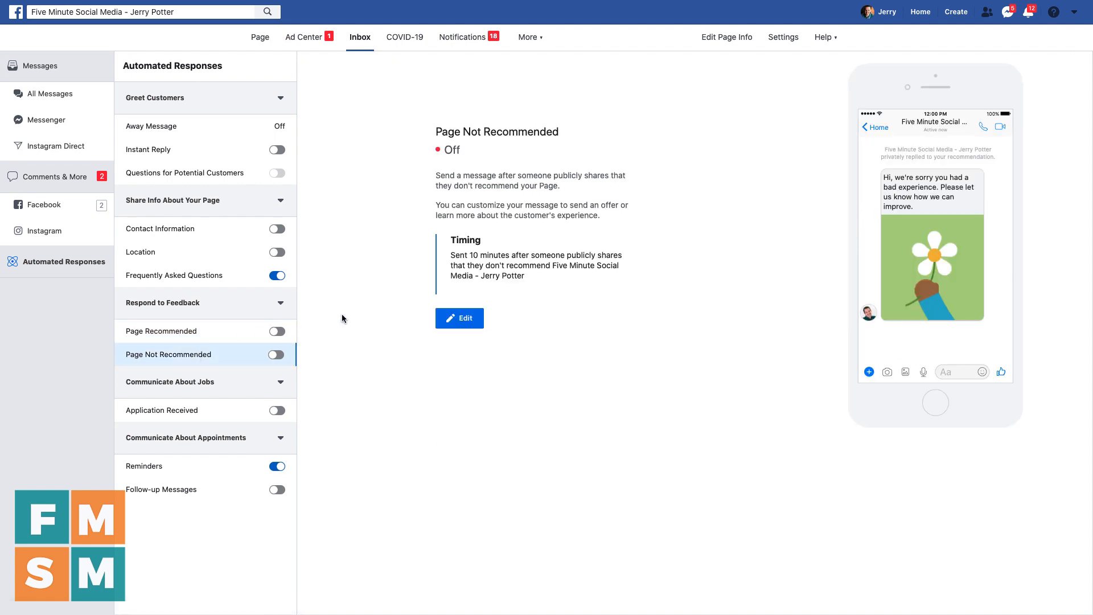